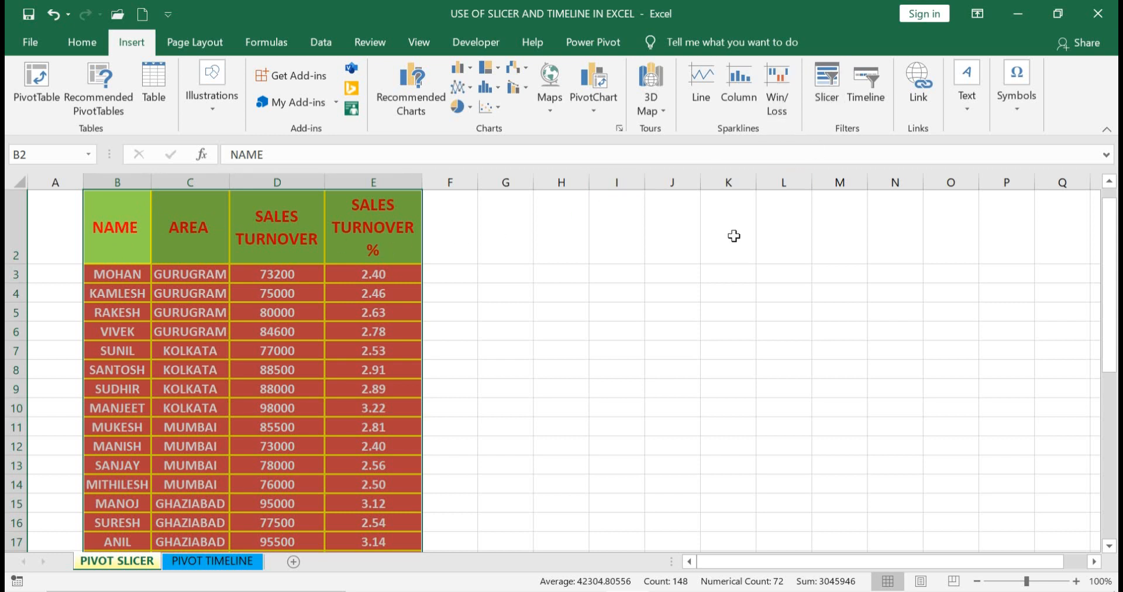
Step: Create a PivotTable on a new worksheet from the sales data range B2:E38 of the PIVOT SLICER sheet
left_click(126, 229)
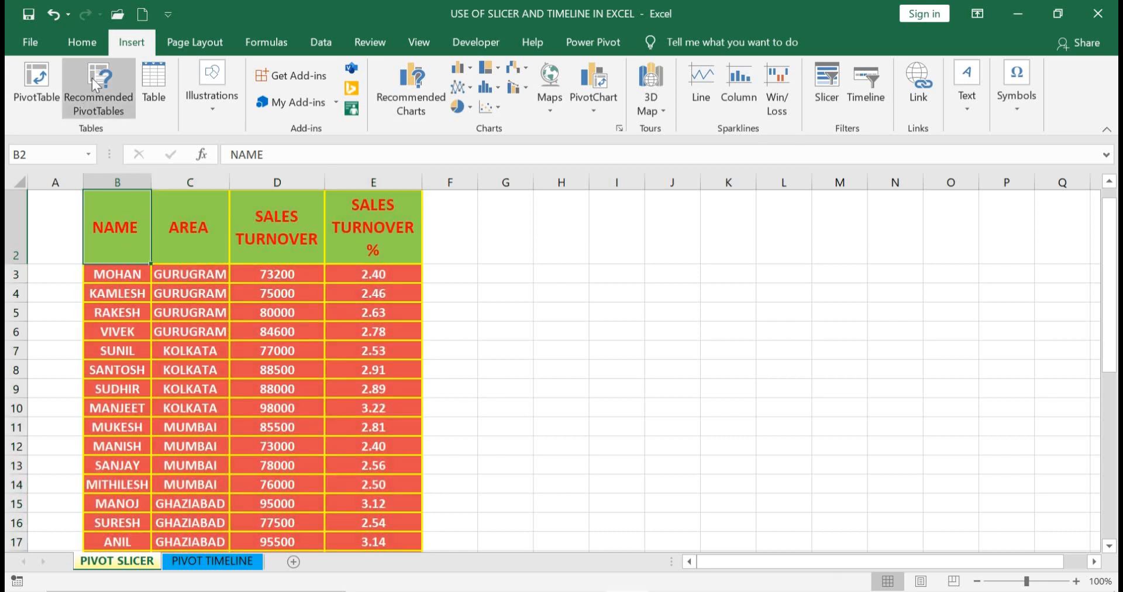
left_click(39, 80)
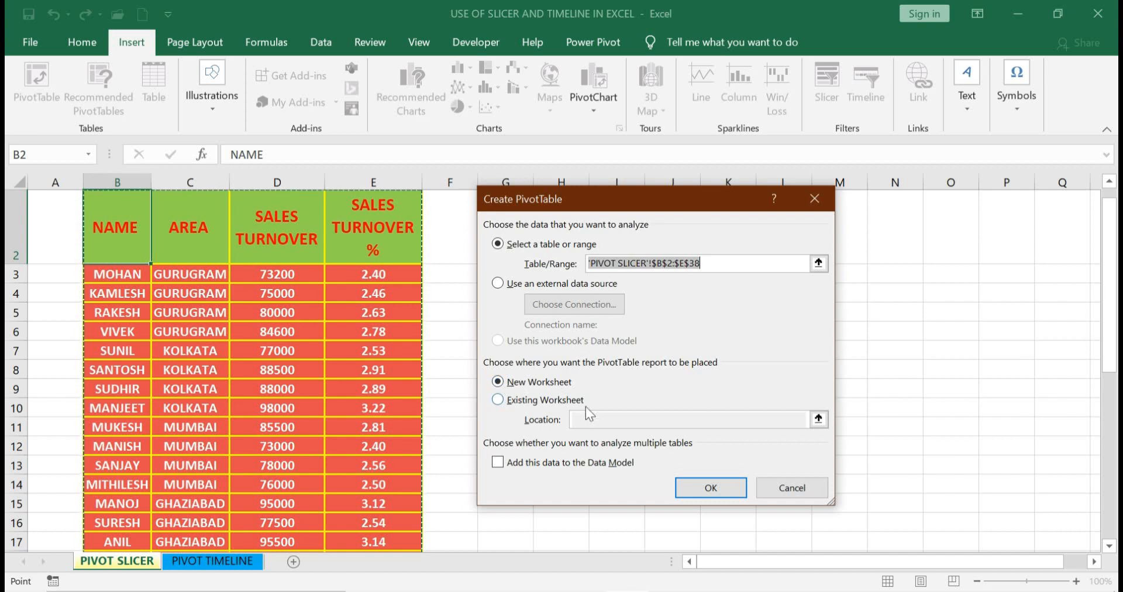
left_click(711, 489)
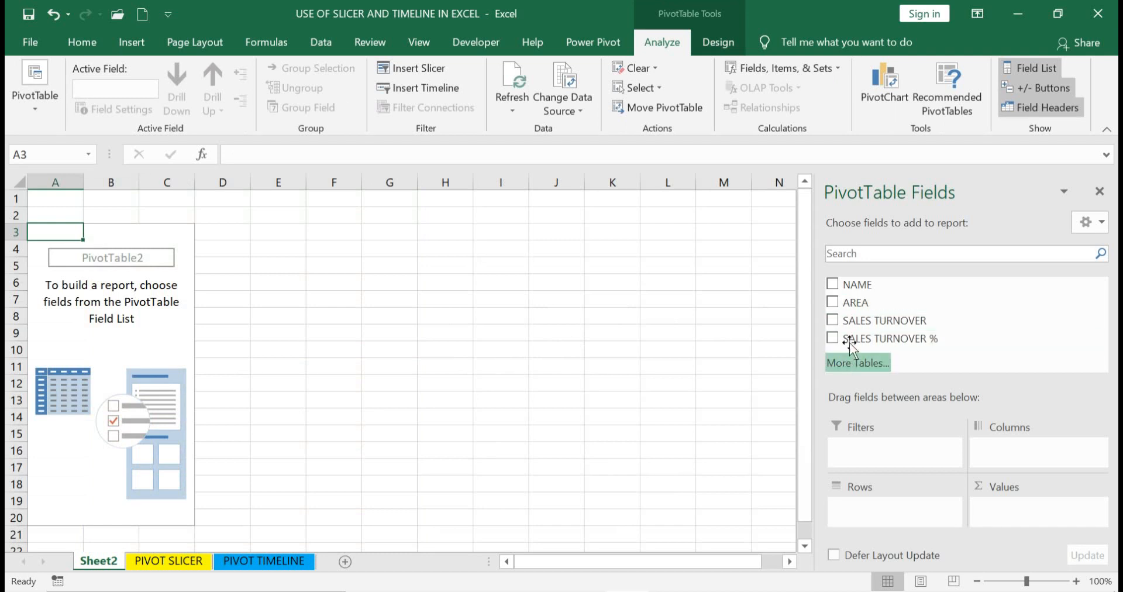
Step: Lay out the PivotTable with NAME in rows, AREA in columns and a single Sum of SALES TURNOVER as values
left_click(832, 302)
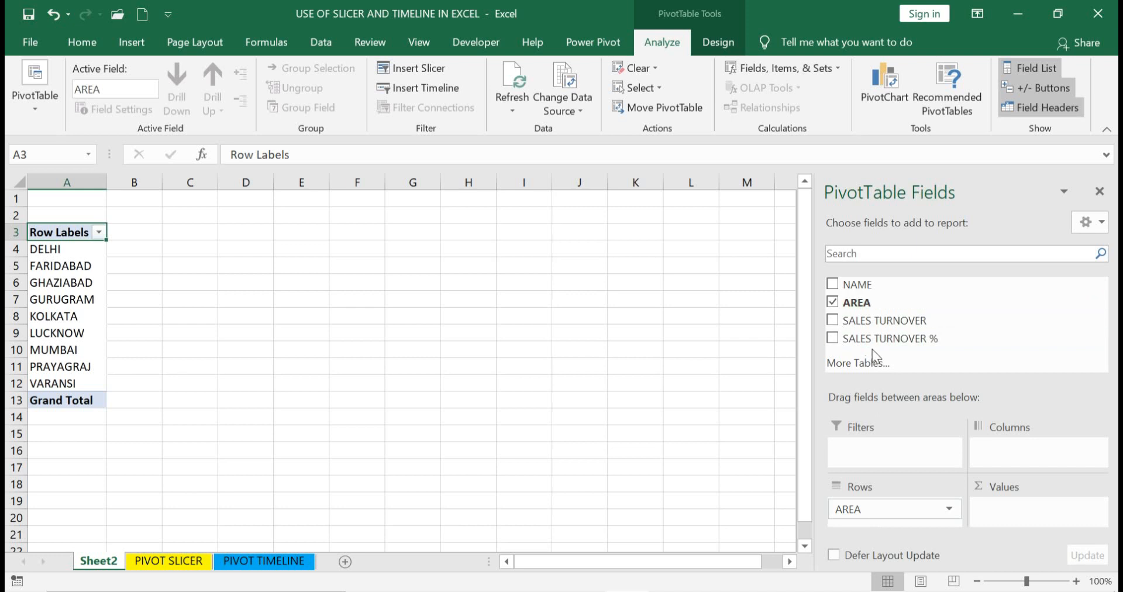
left_click(832, 284)
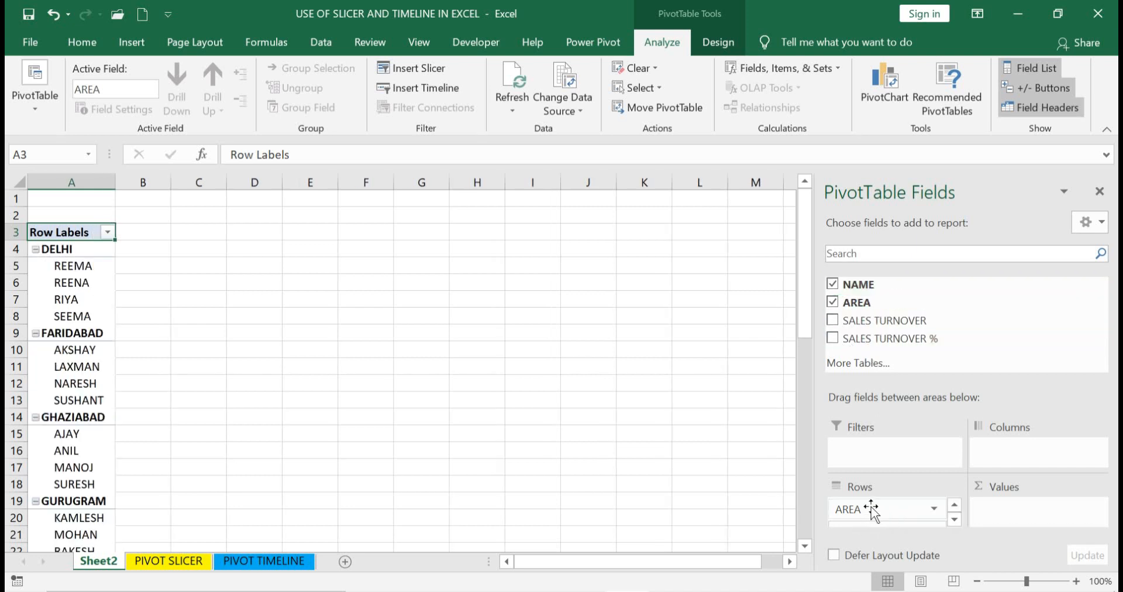
left_click_drag(870, 509, 1015, 452)
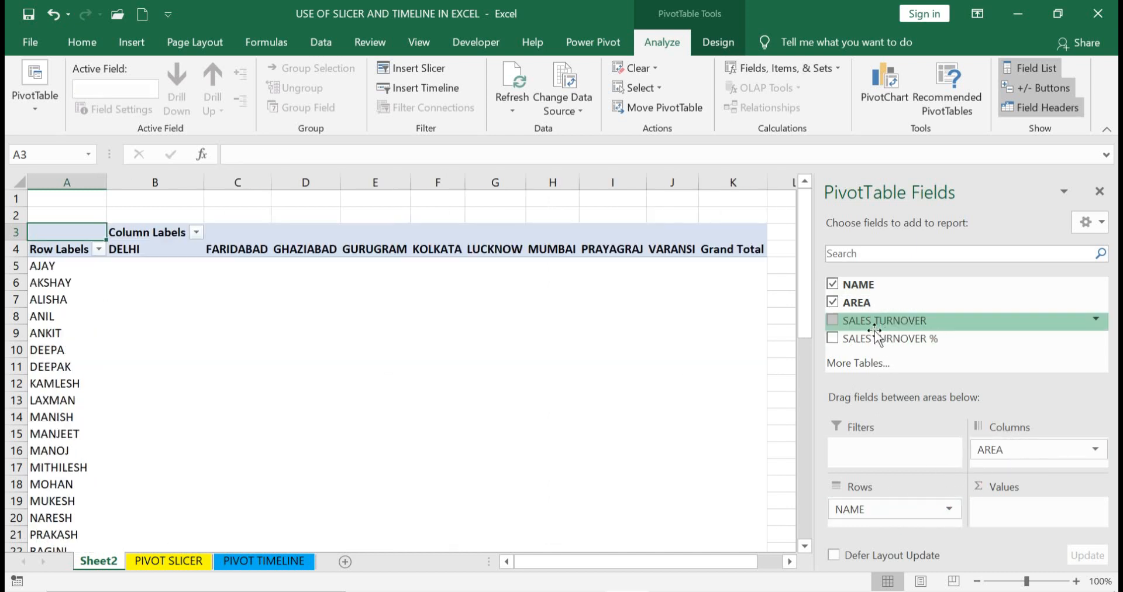
left_click(833, 322)
left_click_drag(865, 321, 1037, 522)
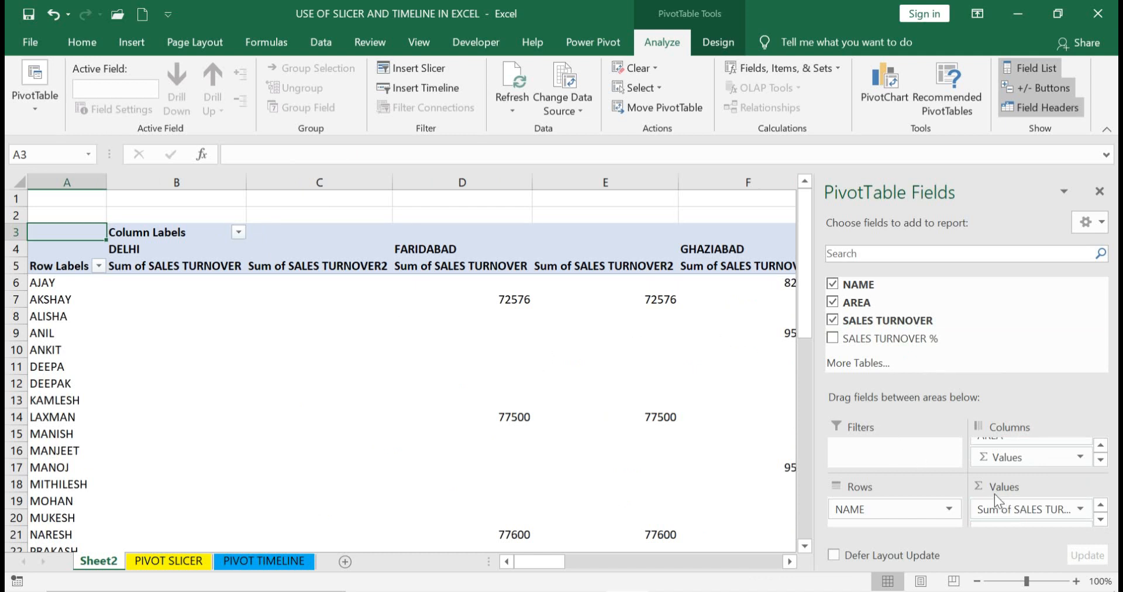
key("ctrl+z")
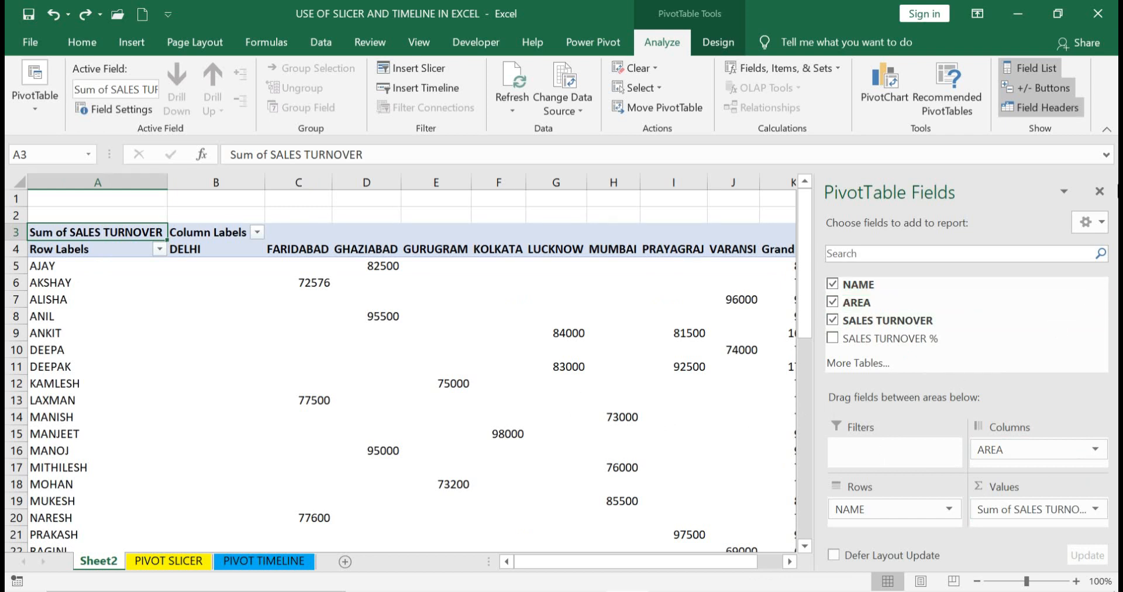
Step: Examine the PivotTable's name rows, area columns and Grand Total column
left_click(468, 305)
left_click_drag(550, 564, 550, 565)
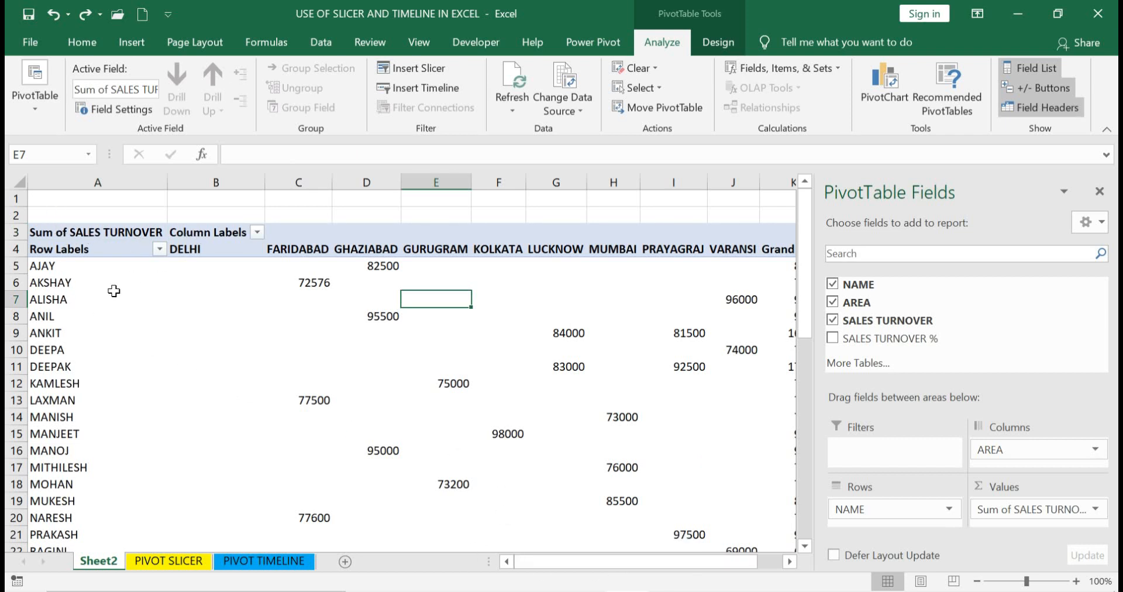
scroll(55, 339, "down", 3)
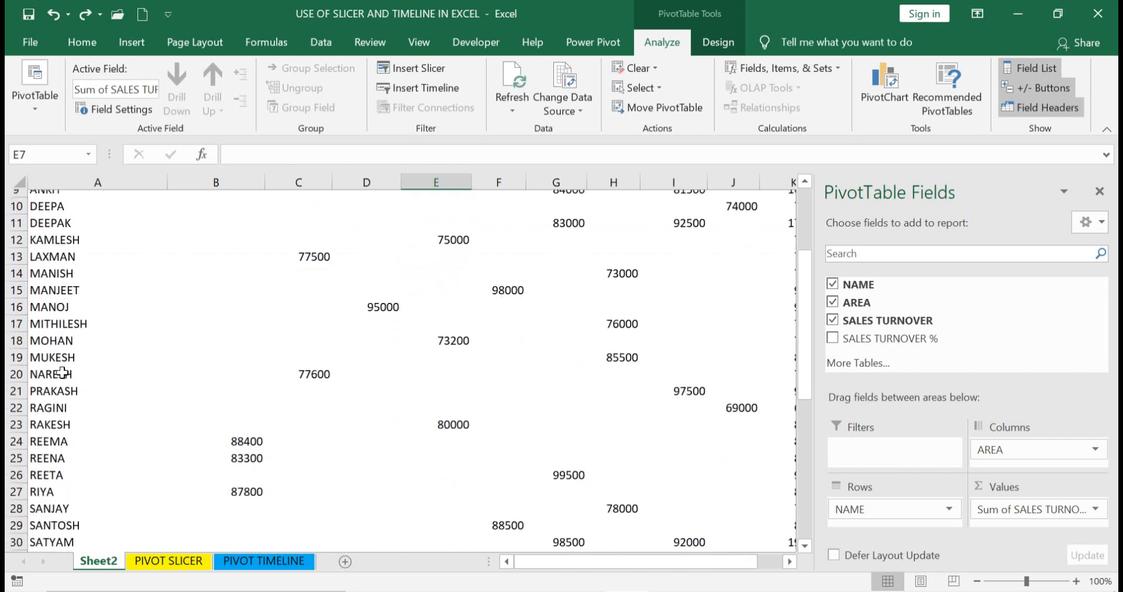
scroll(64, 363, "up", 3)
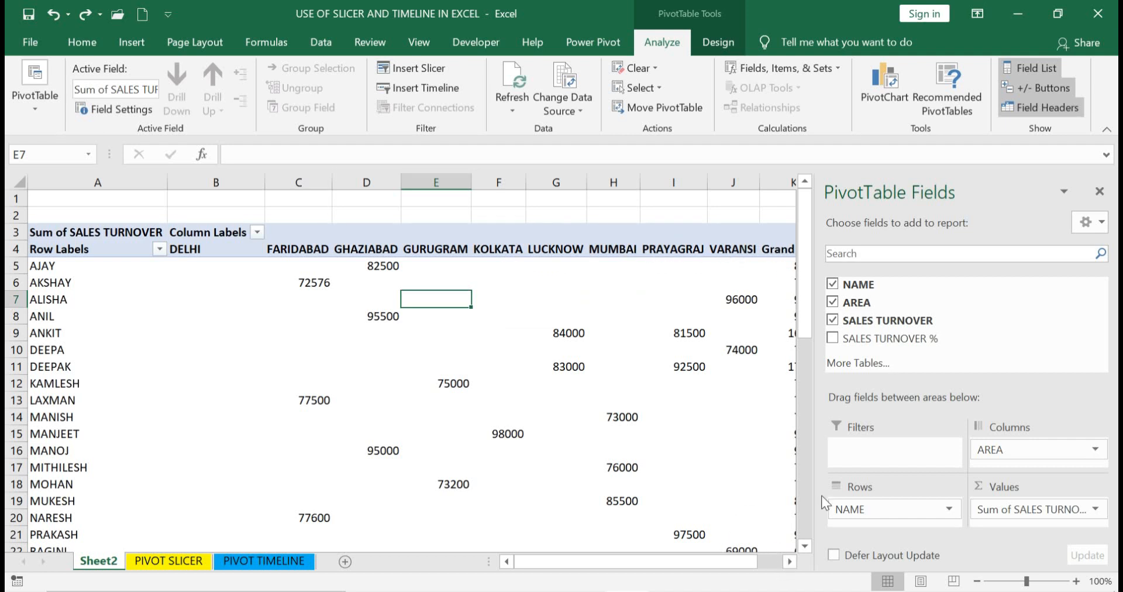
left_click(788, 563)
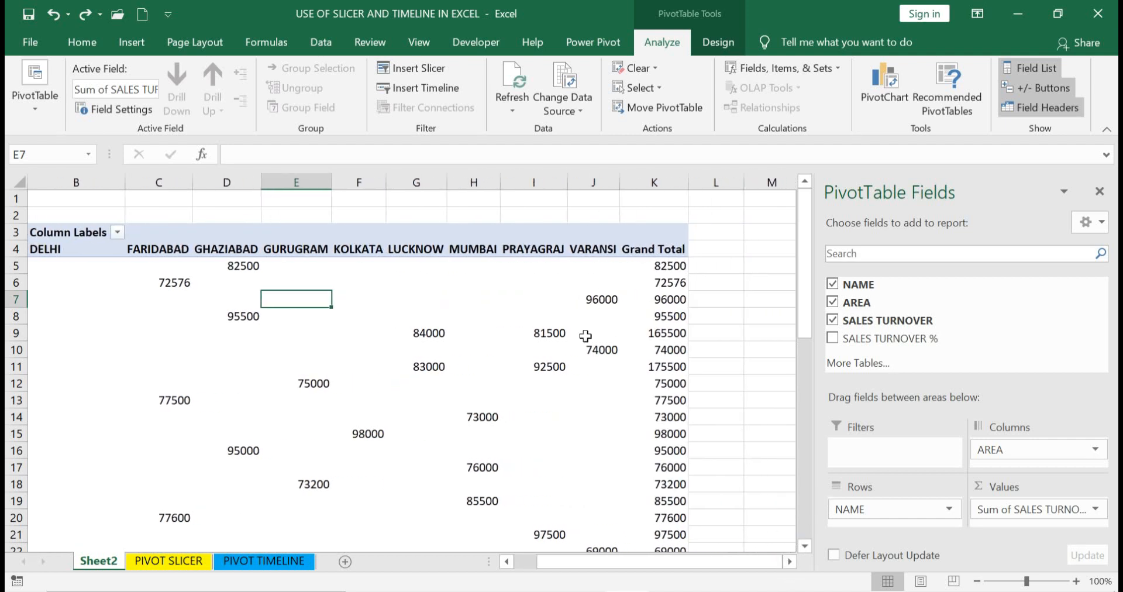
left_click_drag(666, 561, 455, 559)
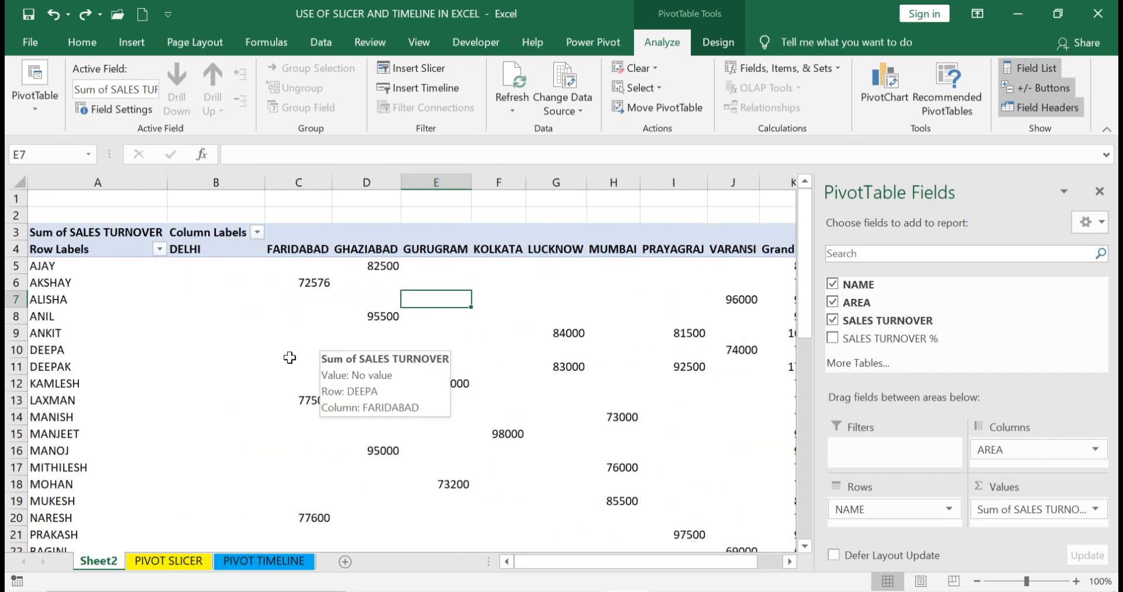
Step: Filter the PivotTable's row labels to show only the first two names in the list
left_click(159, 251)
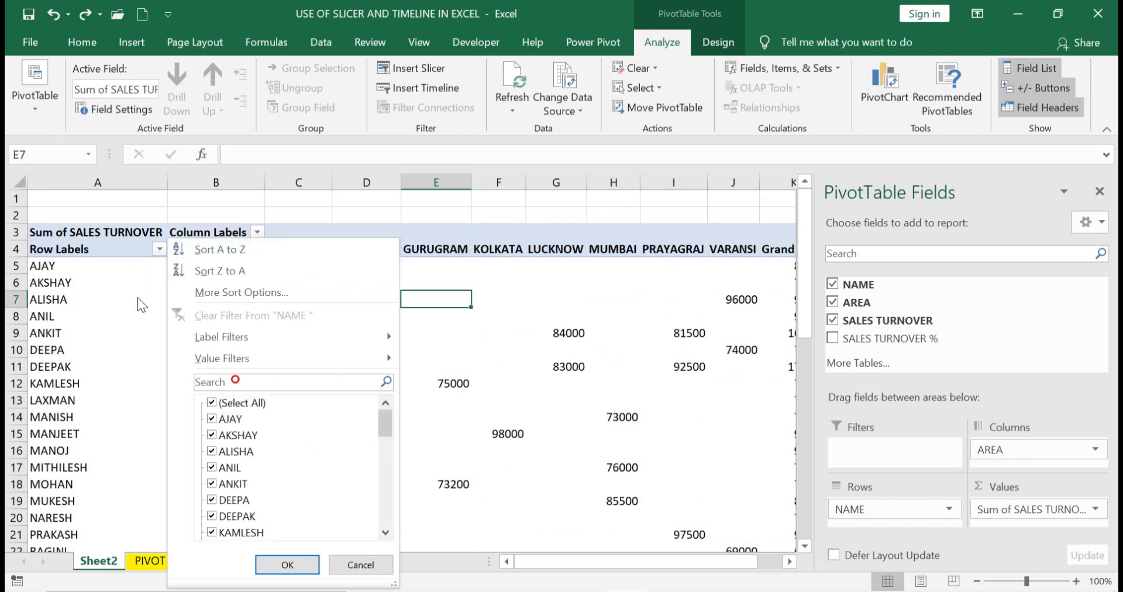
left_click(212, 404)
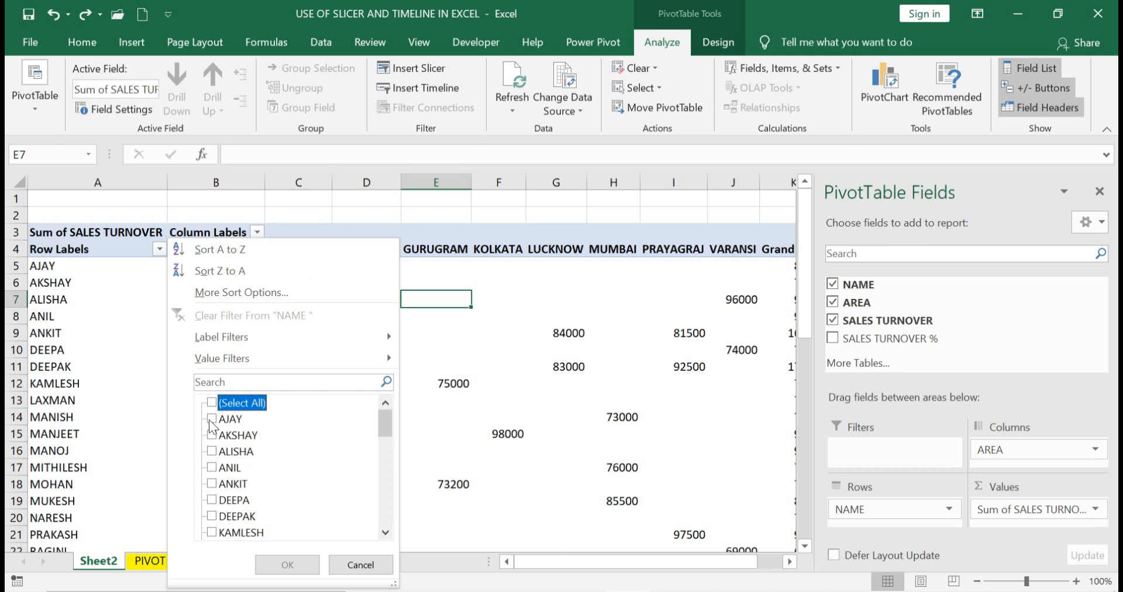
left_click(212, 418)
left_click(212, 435)
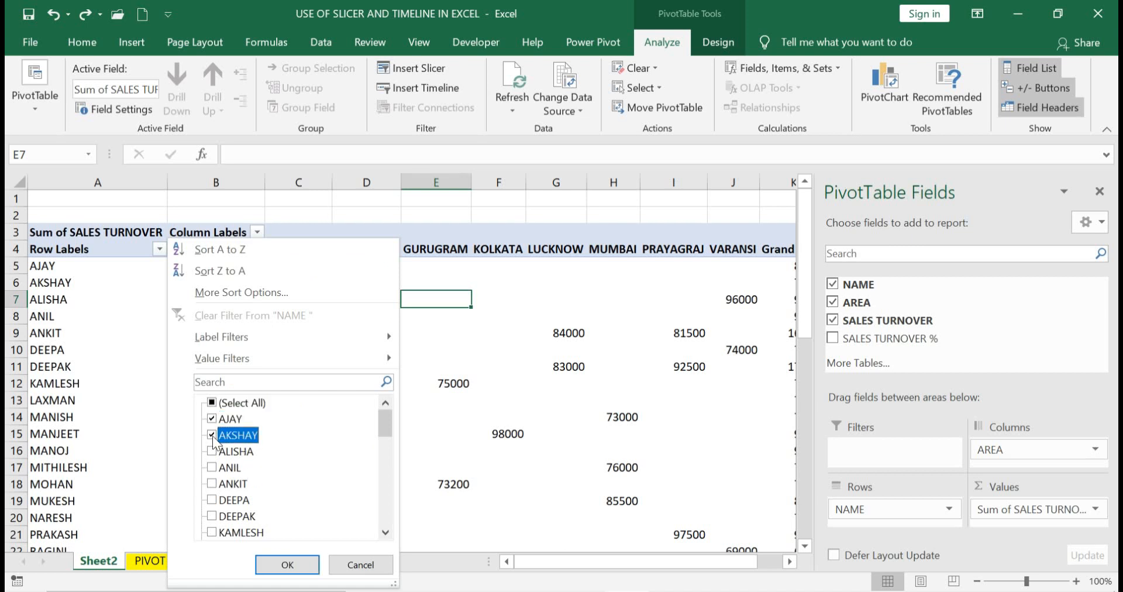
left_click(287, 566)
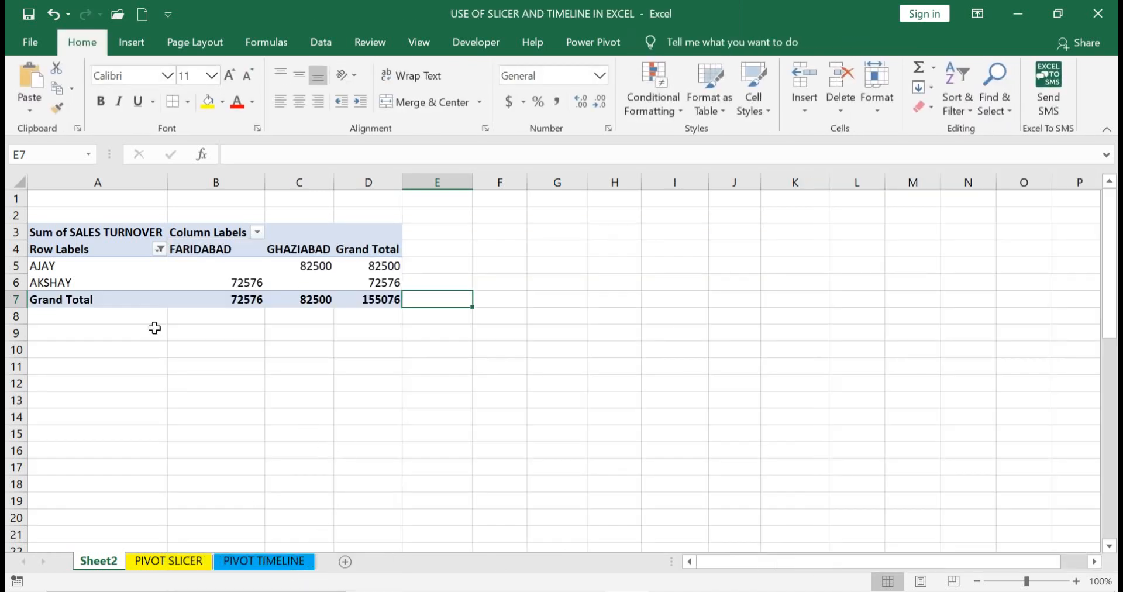
Step: Reselect all names in the row label filter to show the full PivotTable
left_click(159, 250)
left_click(212, 403)
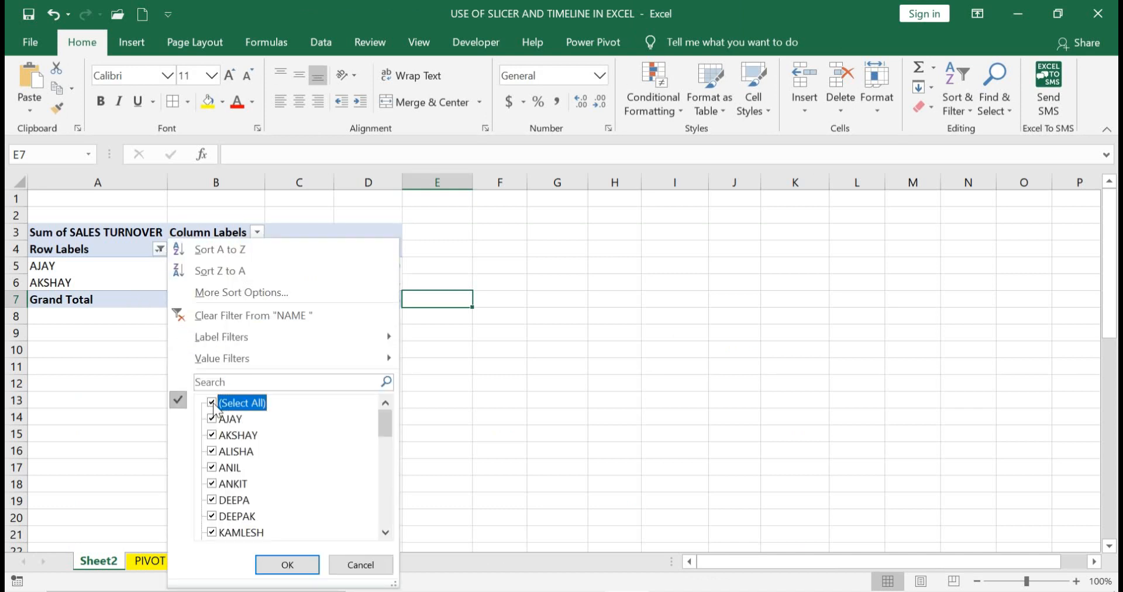
left_click(287, 565)
Step: Filter the PivotTable's row labels to show only the sixth name in the list
left_click(160, 250)
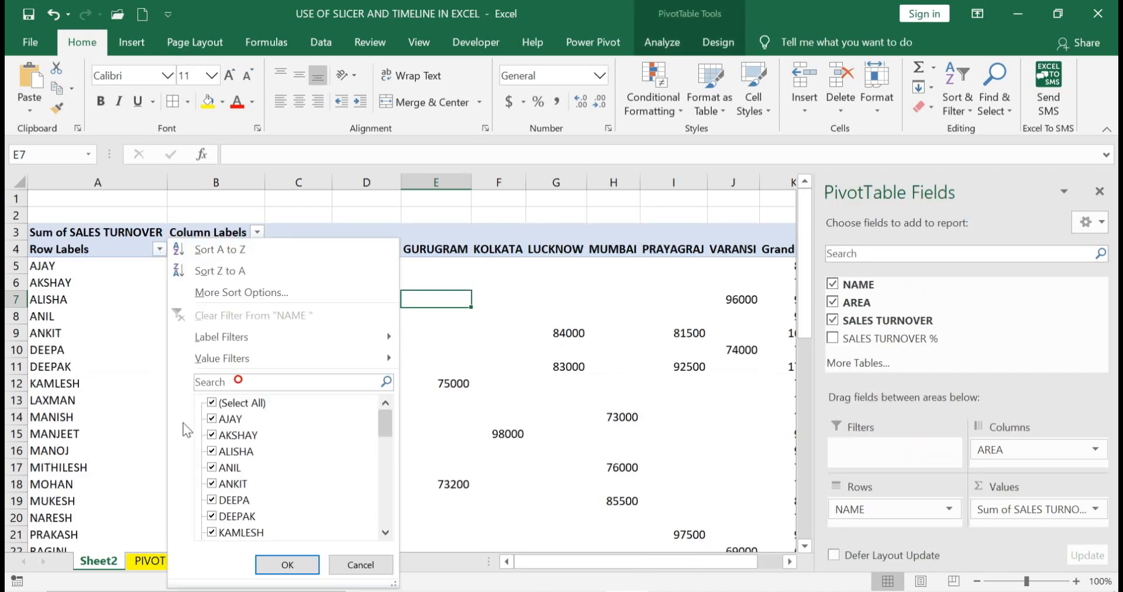
left_click(212, 403)
left_click(226, 504)
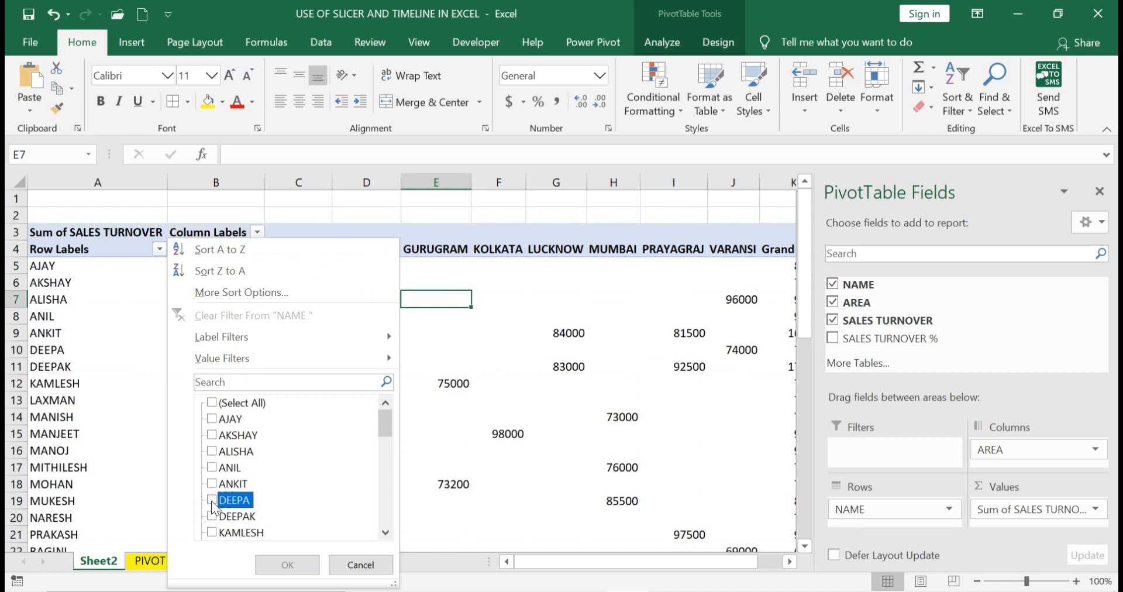
left_click(213, 502)
left_click(287, 564)
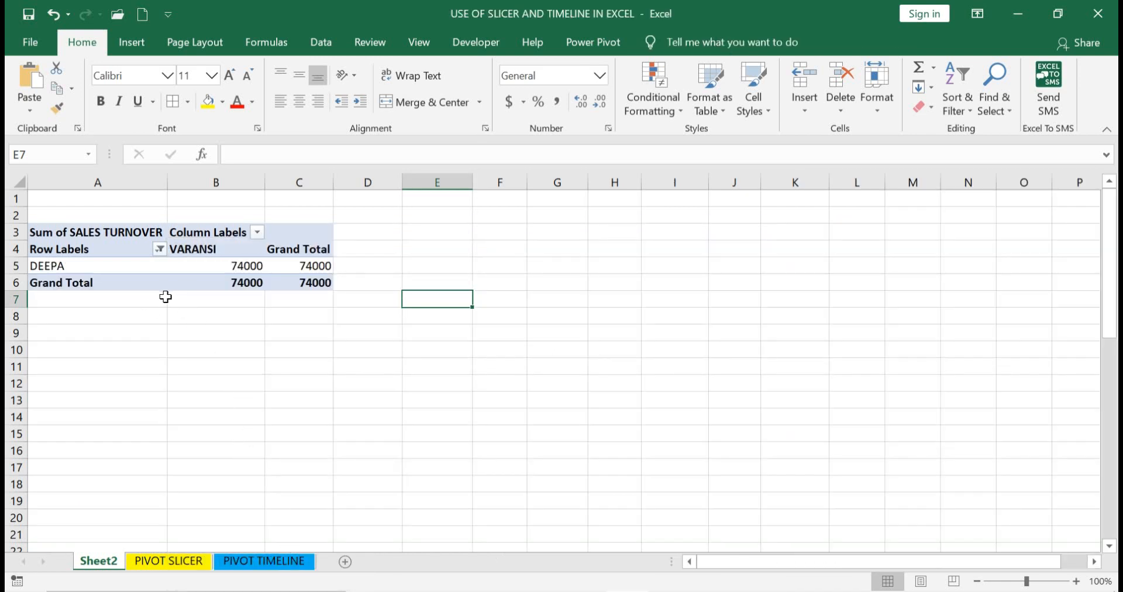
Step: Remove the single-name restriction by selecting every name in the row label filter again
left_click(159, 249)
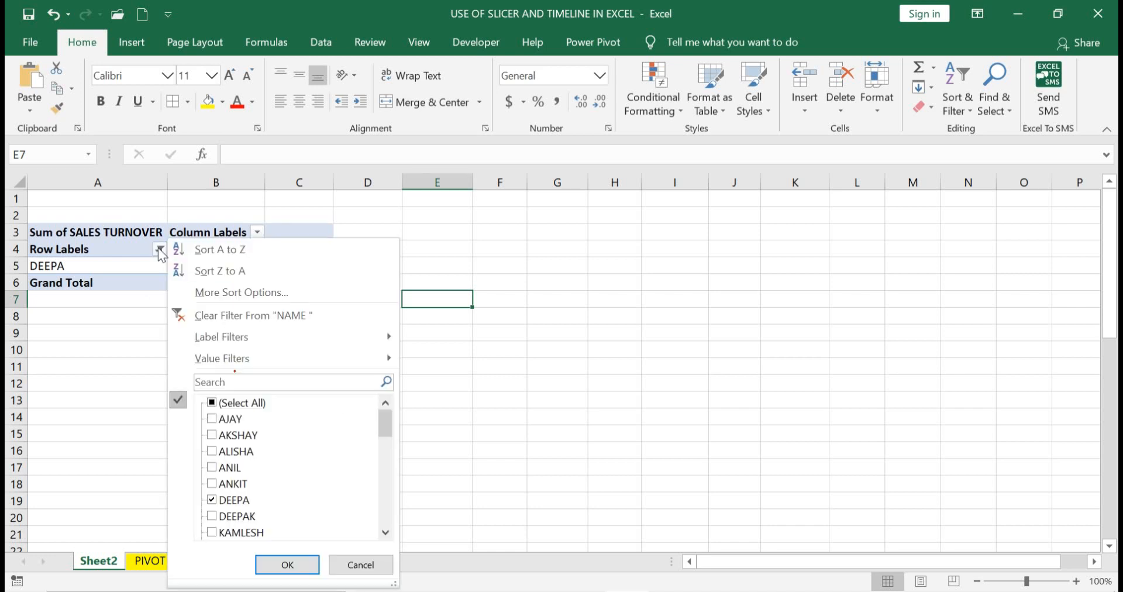
left_click(211, 403)
left_click(291, 566)
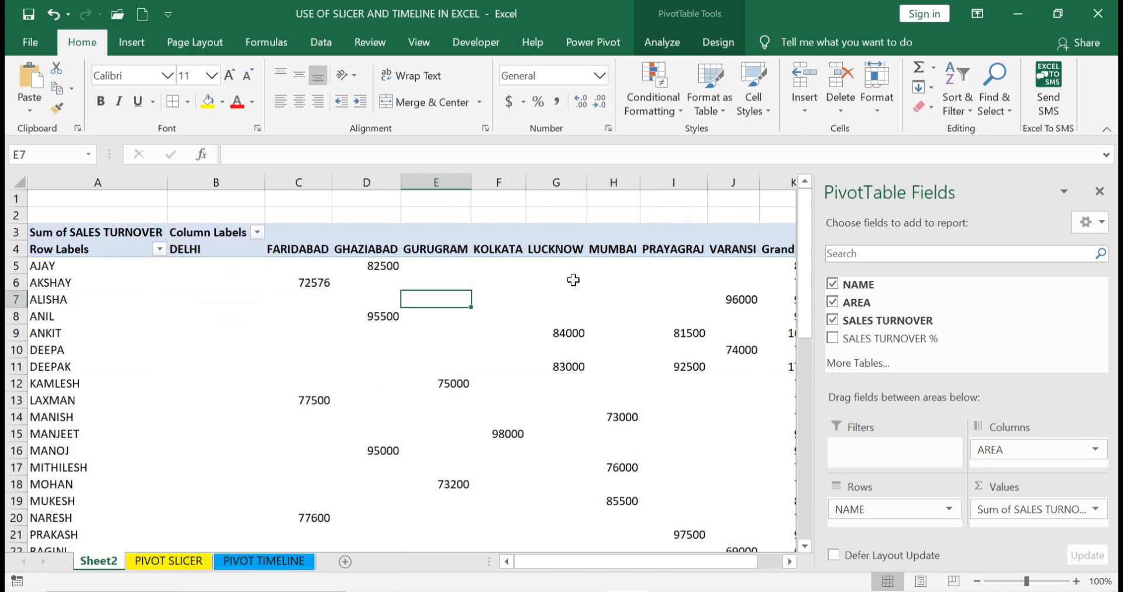
Step: Insert a slicer for the NAME field and move it over the right end of the PivotTable, at the Grand Total column
left_click(131, 42)
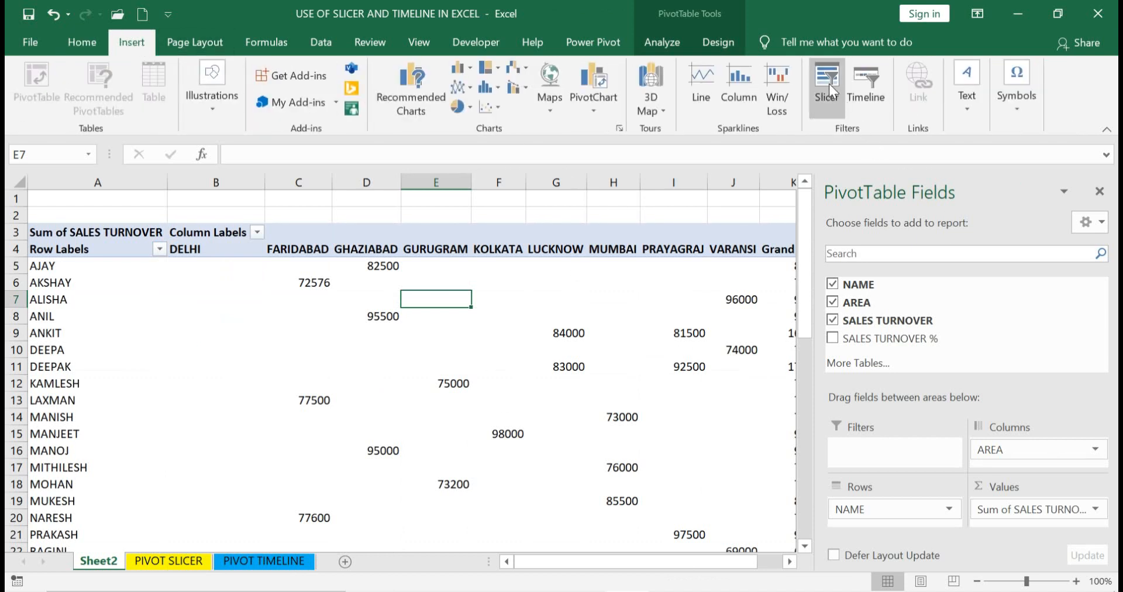
left_click(829, 83)
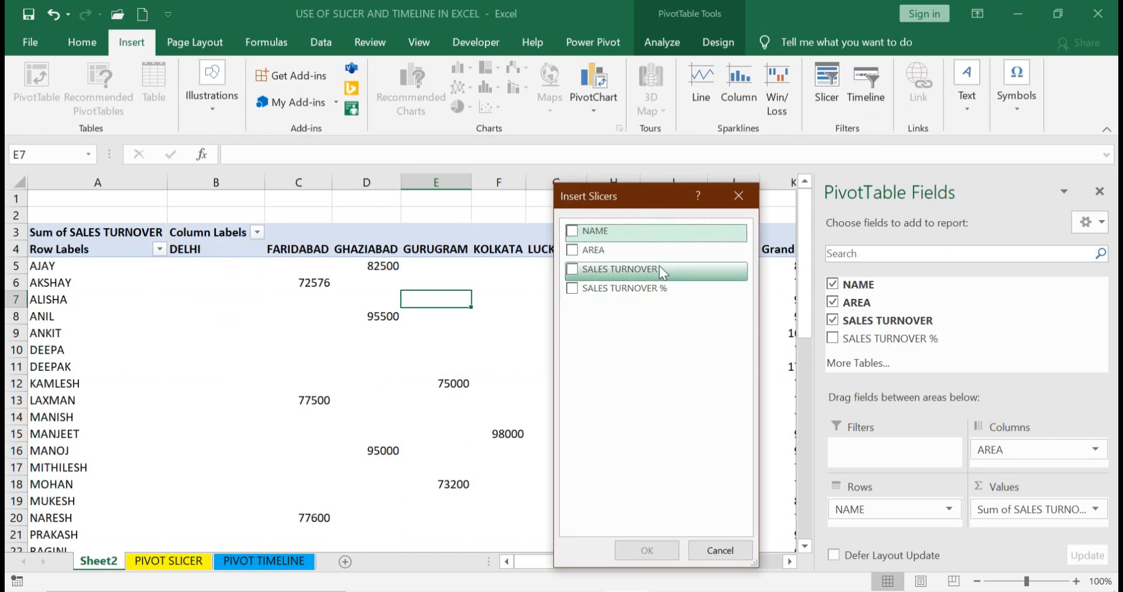
left_click(571, 231)
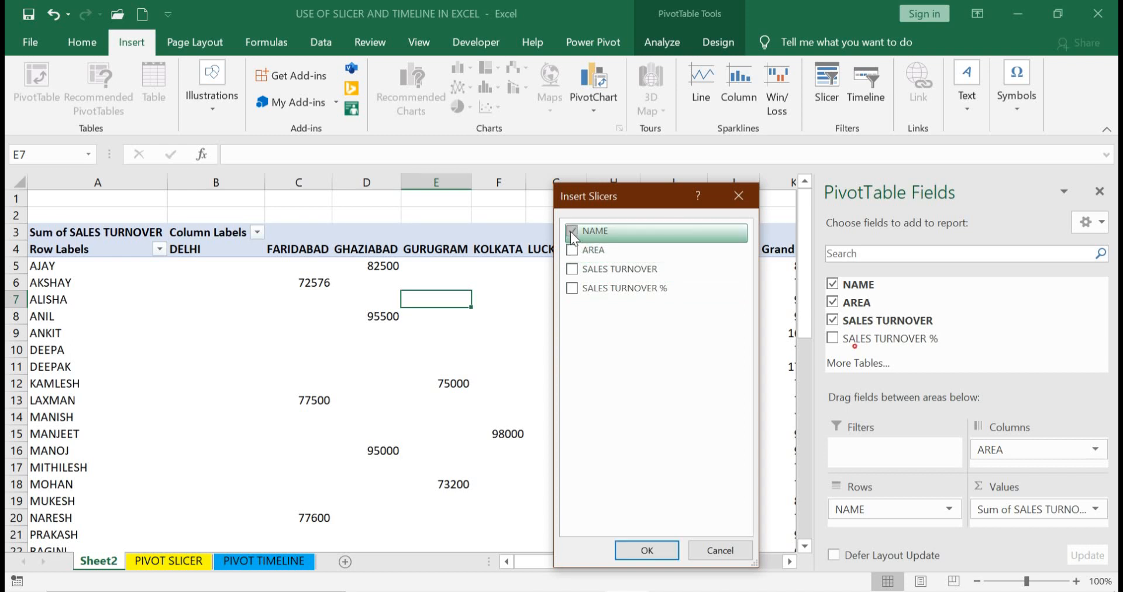
left_click(660, 550)
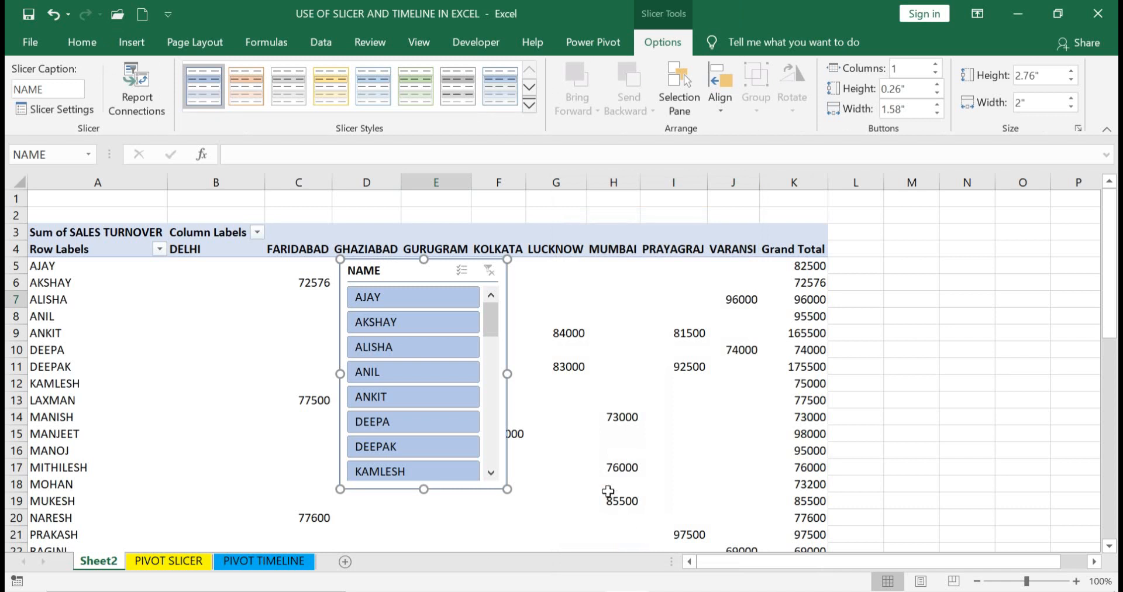
left_click_drag(446, 260, 864, 240)
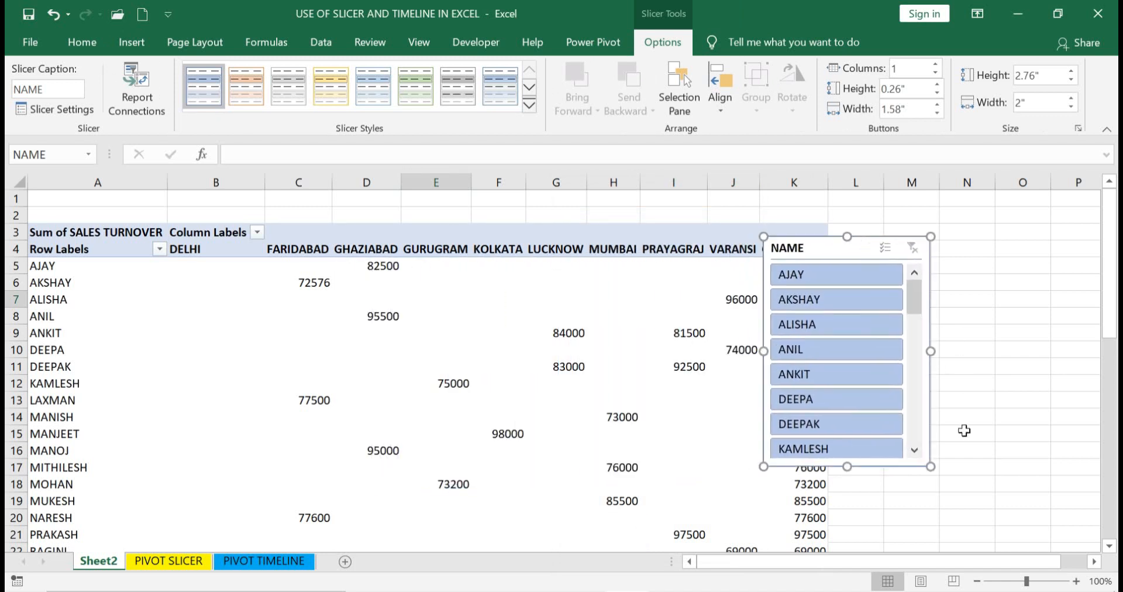
Step: Filter the PivotTable with the NAME slicer by each of the first five names, one at a time
left_click(848, 280)
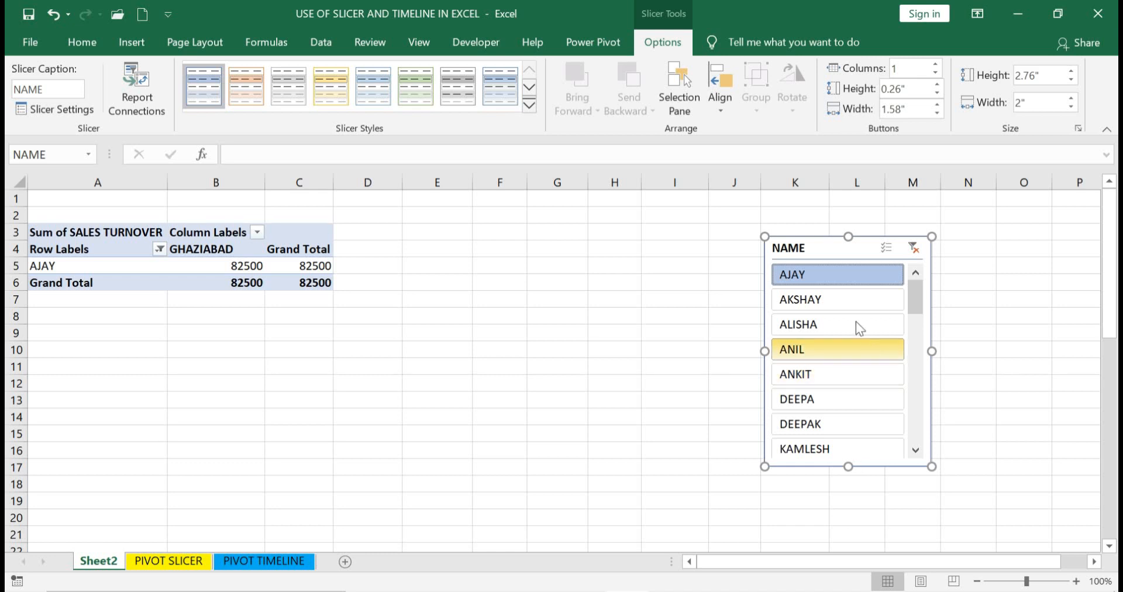
left_click(834, 298)
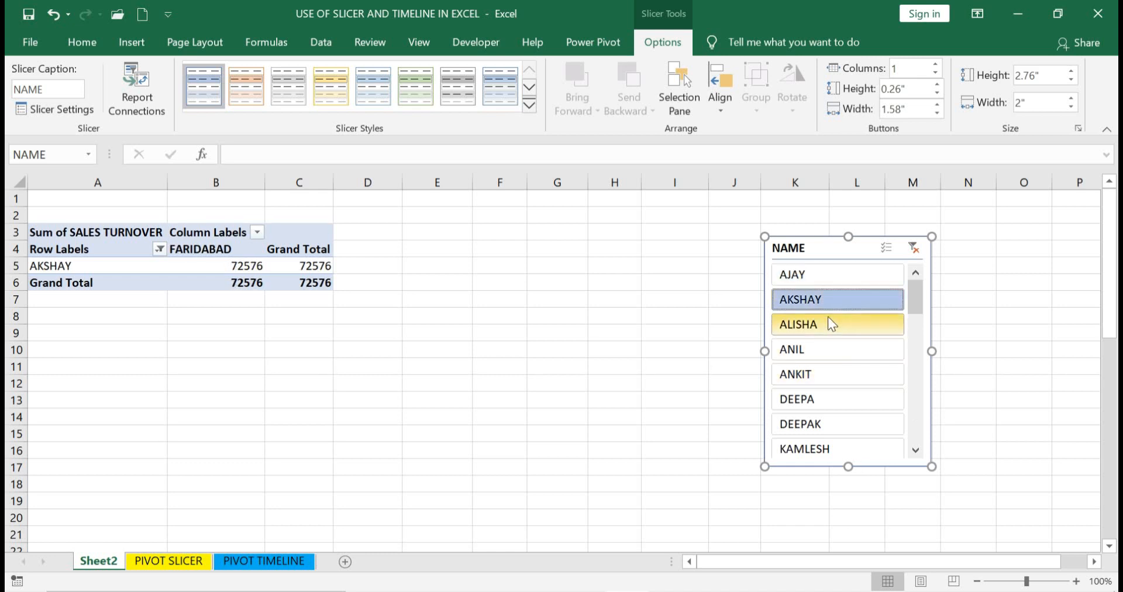
left_click(827, 319)
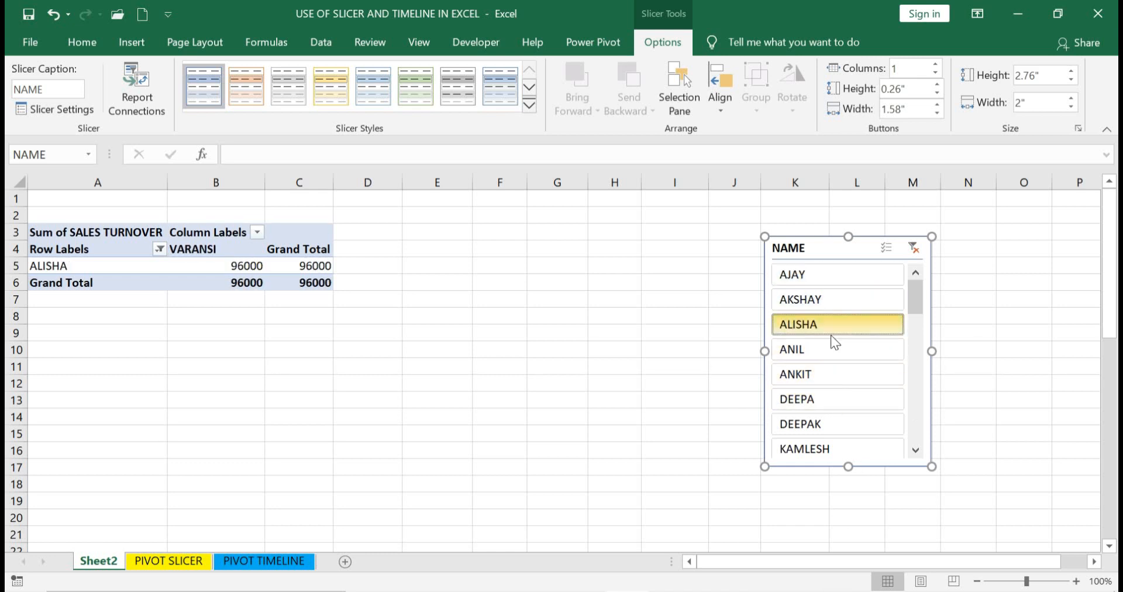
left_click(804, 351)
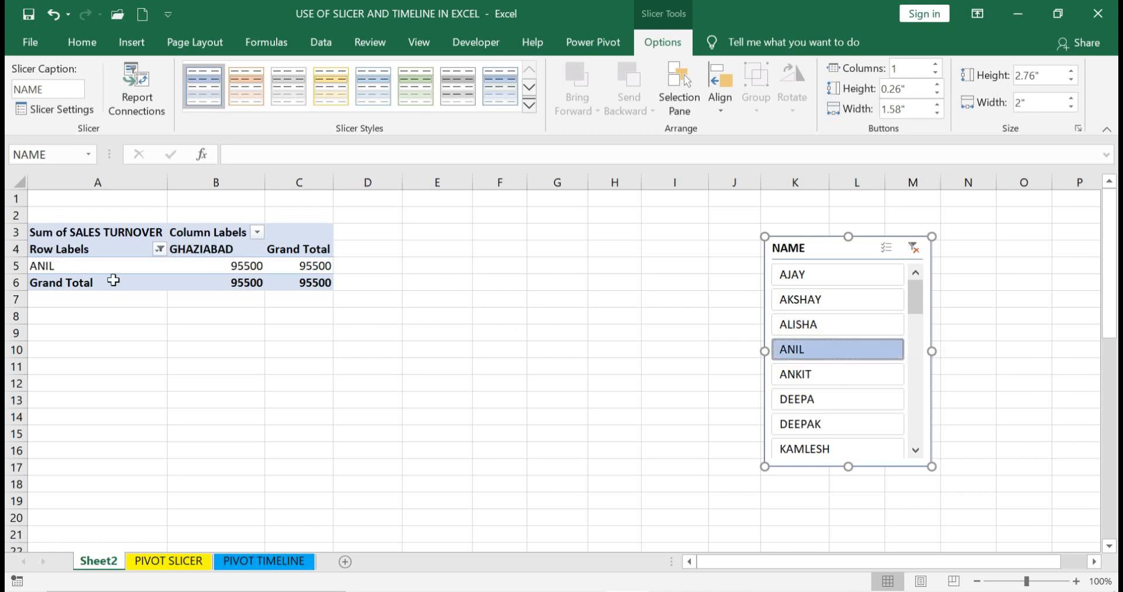
left_click(793, 377)
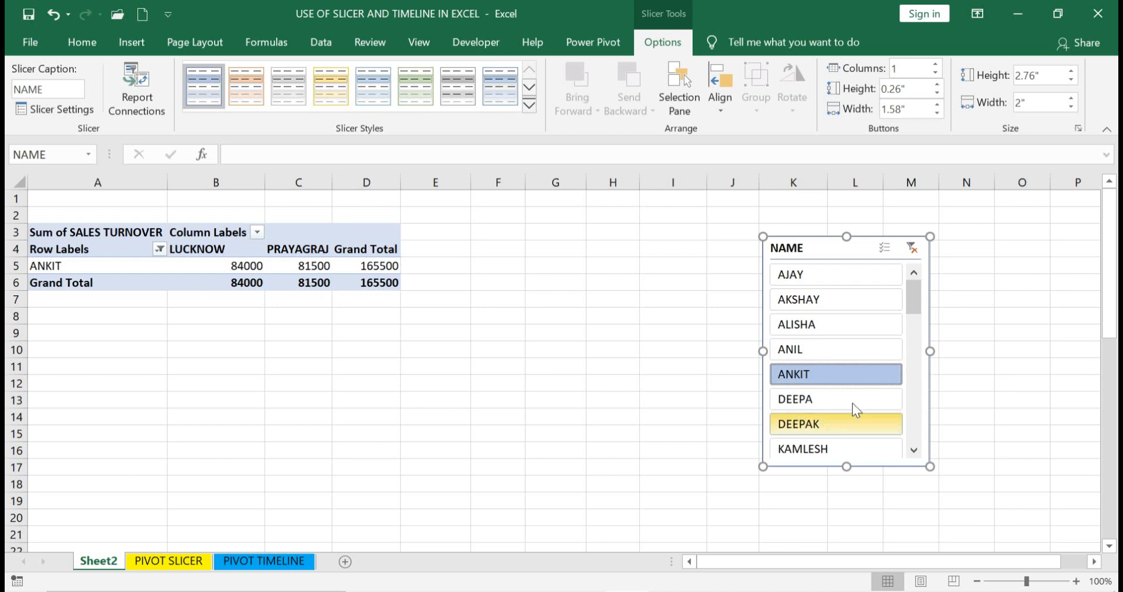
Step: Add the first four names to the slicer selection alongside the fifth, and clear the slicer's filter
left_click(828, 273, "ctrl")
left_click(826, 300, "ctrl")
left_click(821, 329, "ctrl")
left_click(809, 347, "ctrl")
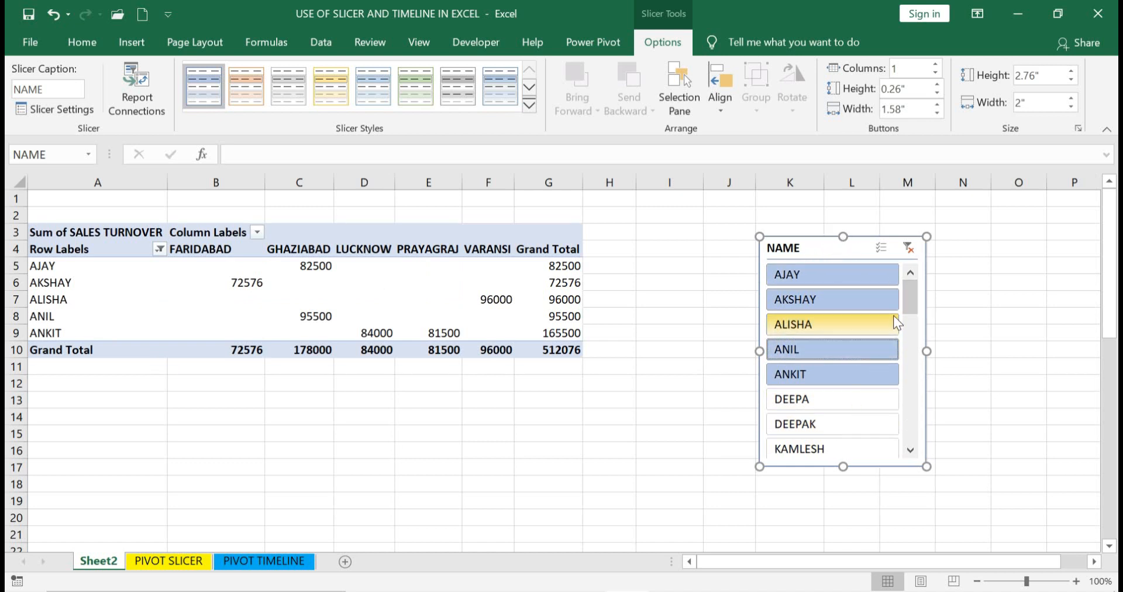
left_click(909, 248)
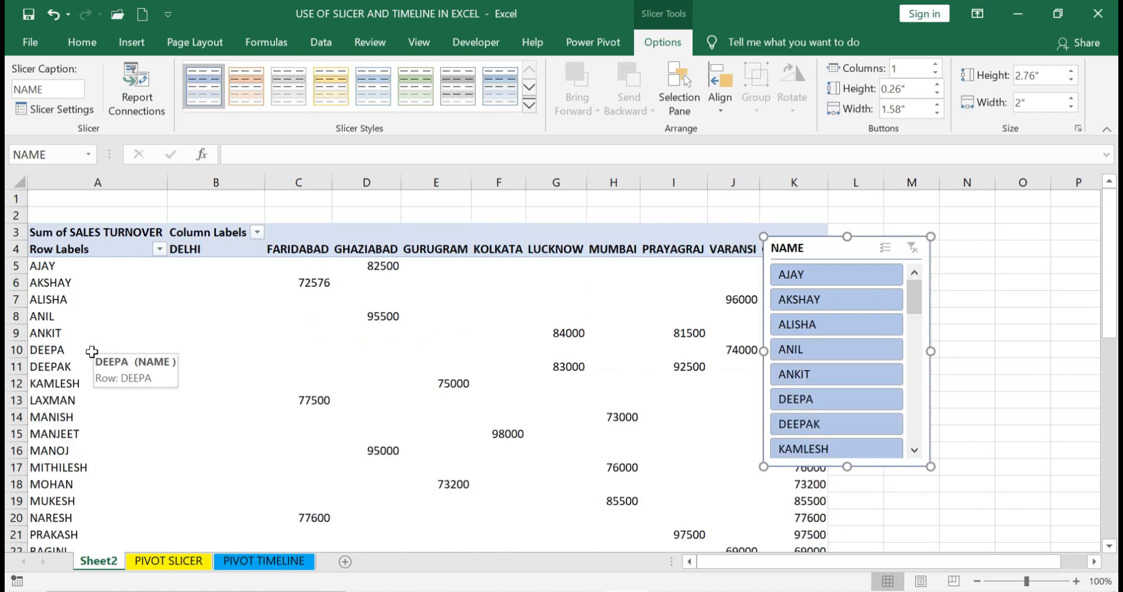
Step: Insert a slicer for the AREA field and arrange it beside the NAME slicer over the last columns of the PivotTable
left_click_drag(876, 243, 668, 242)
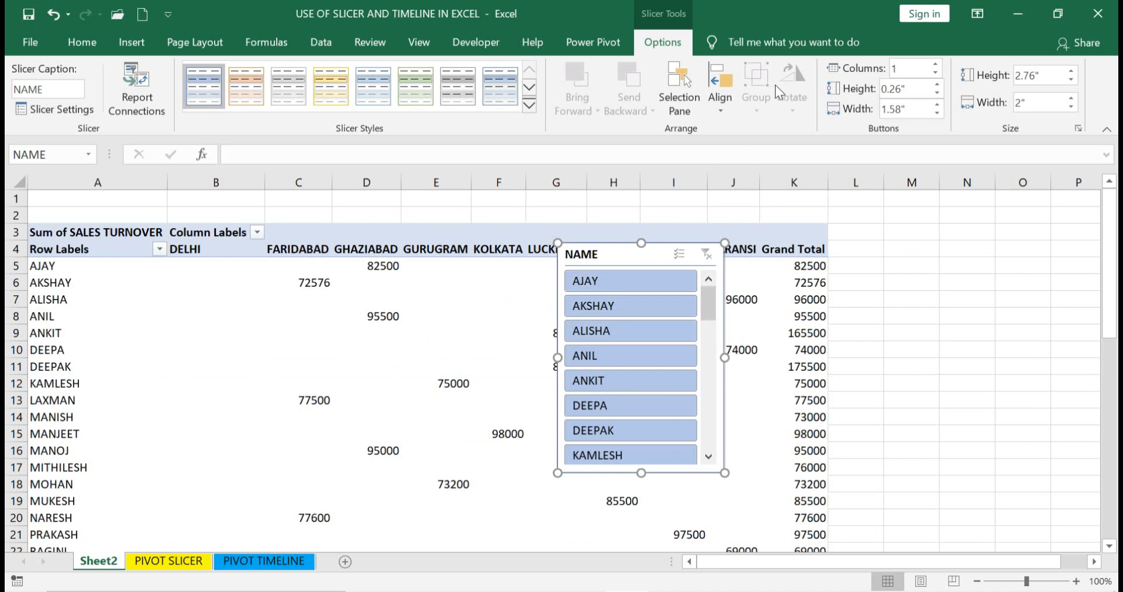
left_click(305, 282)
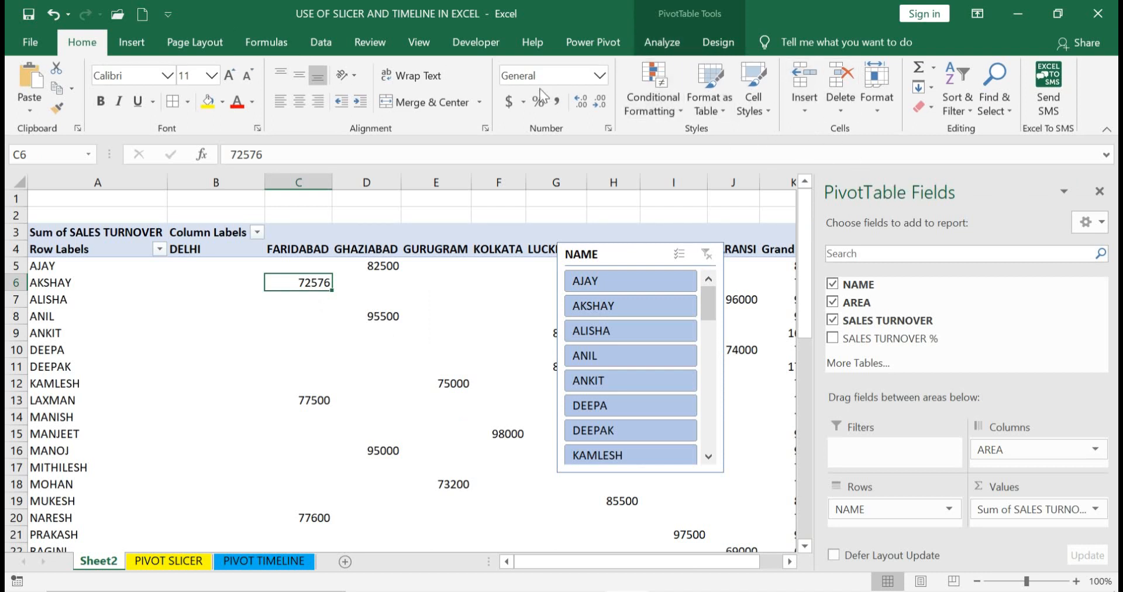
left_click(663, 42)
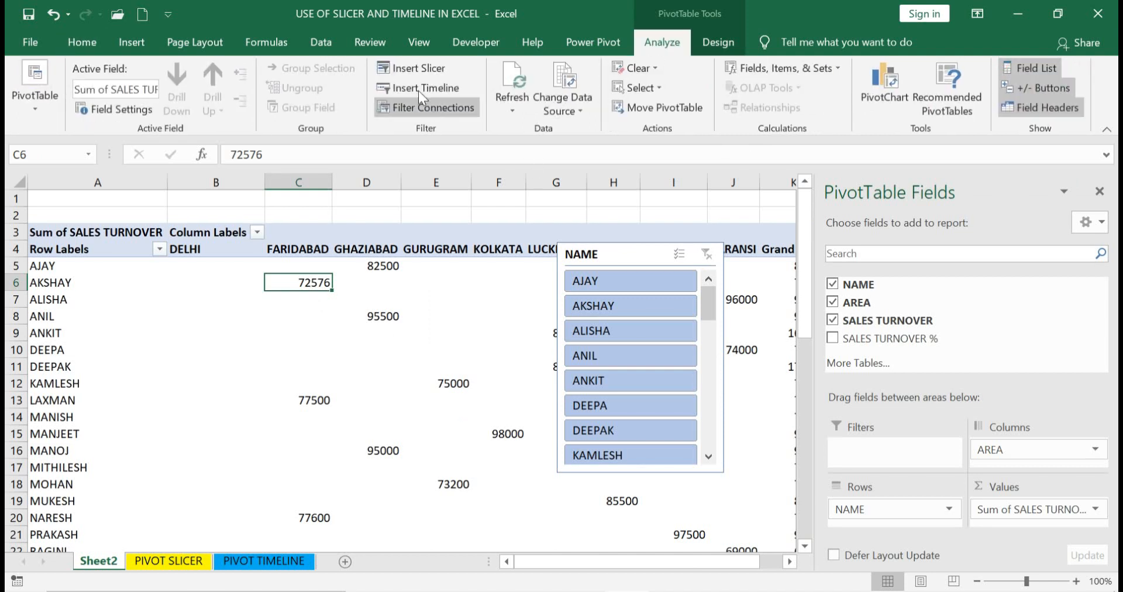
left_click(423, 68)
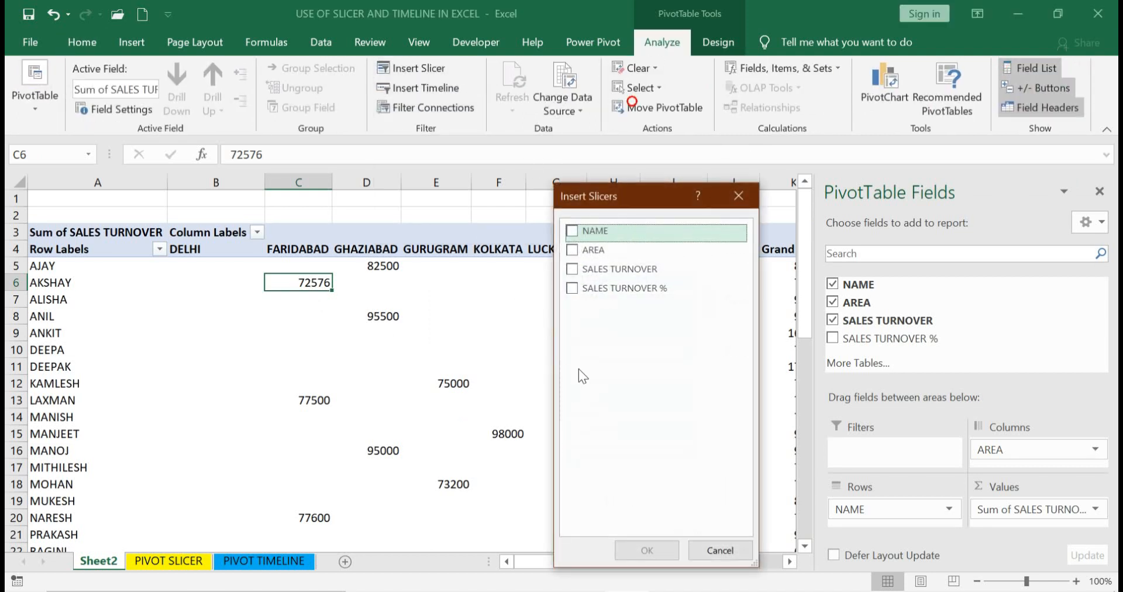
left_click(573, 250)
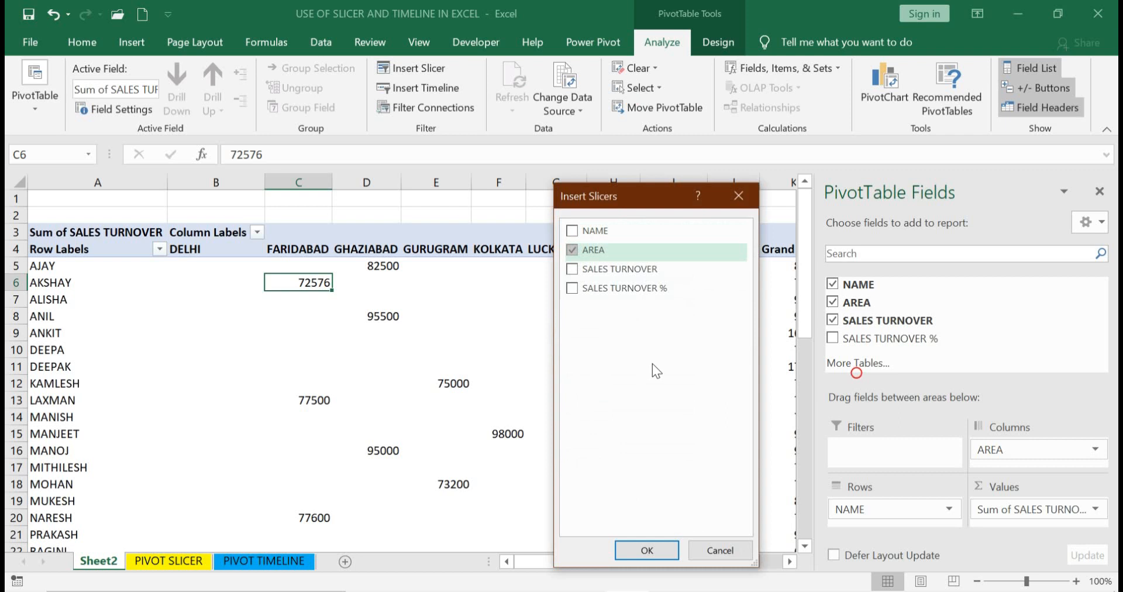
left_click(654, 551)
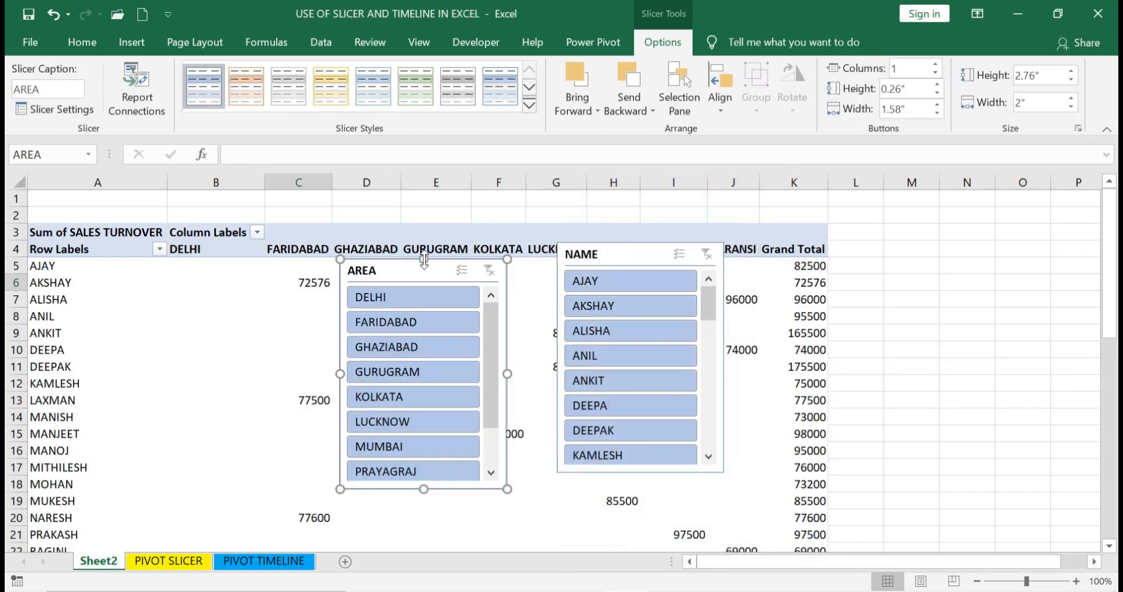
left_click_drag(447, 261, 855, 249)
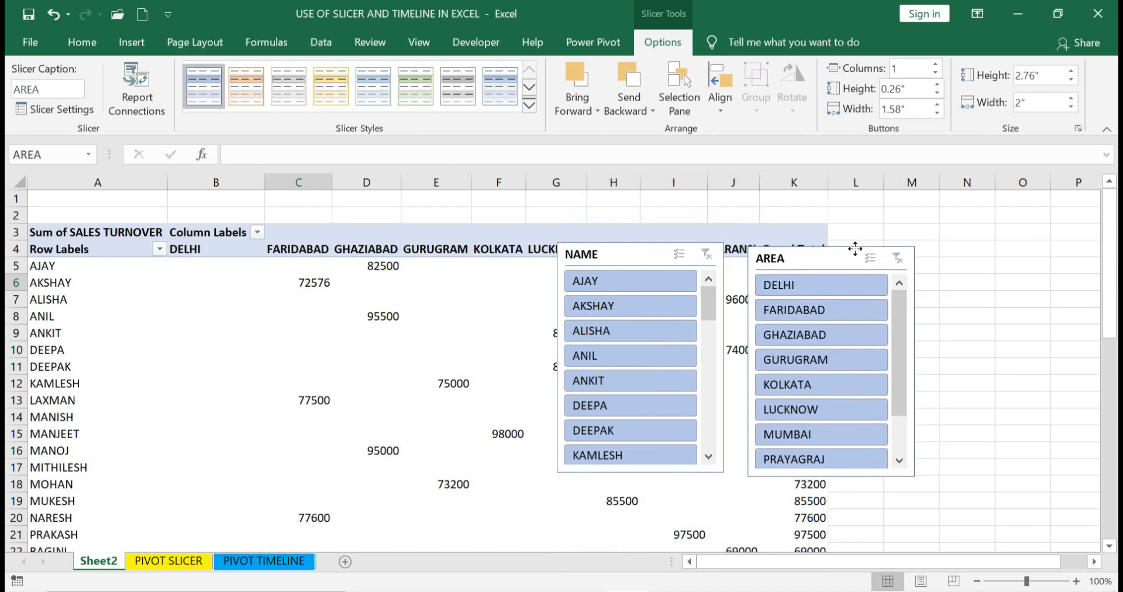
left_click_drag(632, 255, 588, 272)
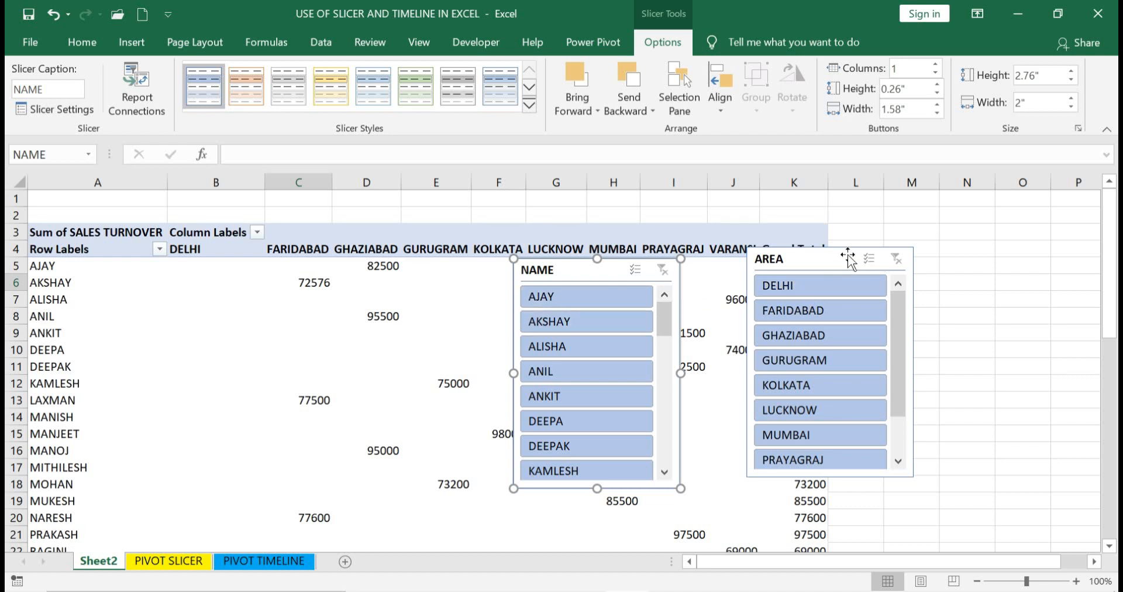
Step: Filter the PivotTable to DELHI with the AREA slicer, and take the NAME field out of the report and put it back
left_click(810, 287)
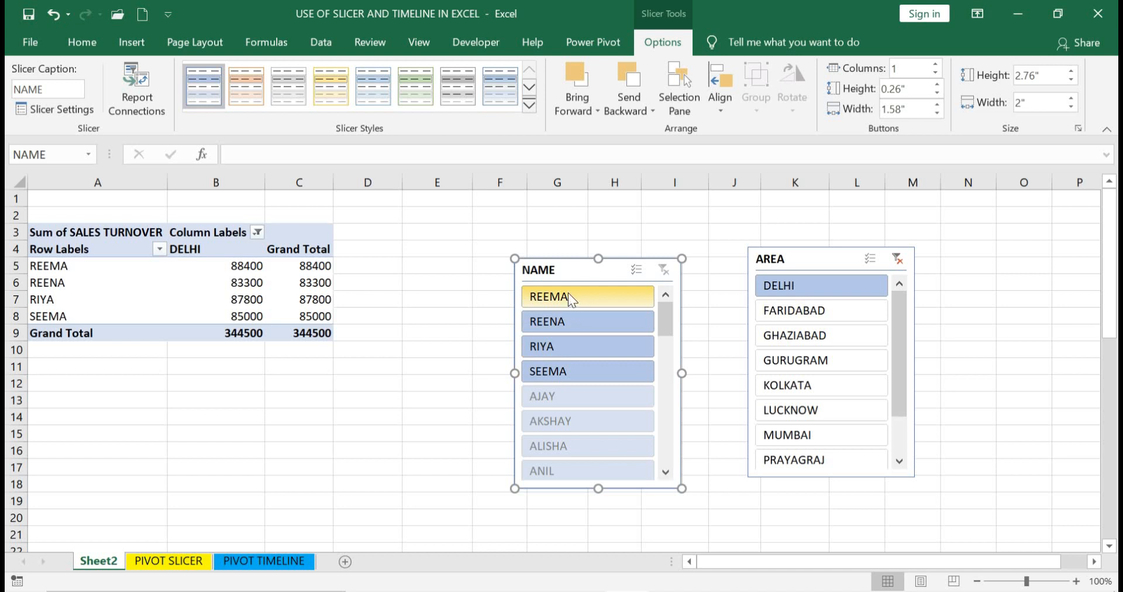
left_click(54, 270)
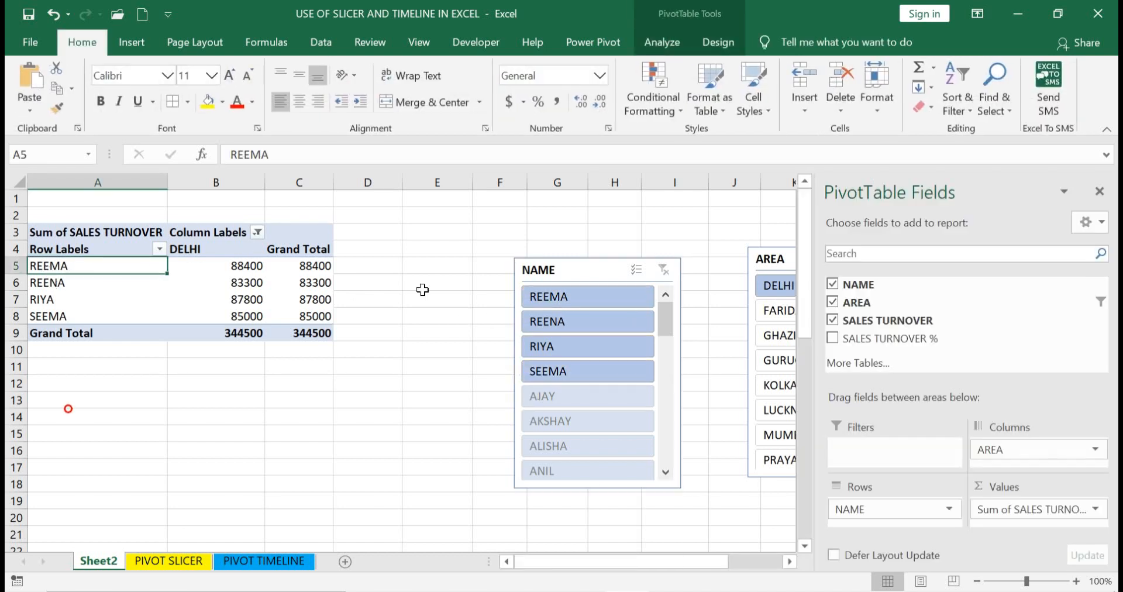
left_click(833, 284)
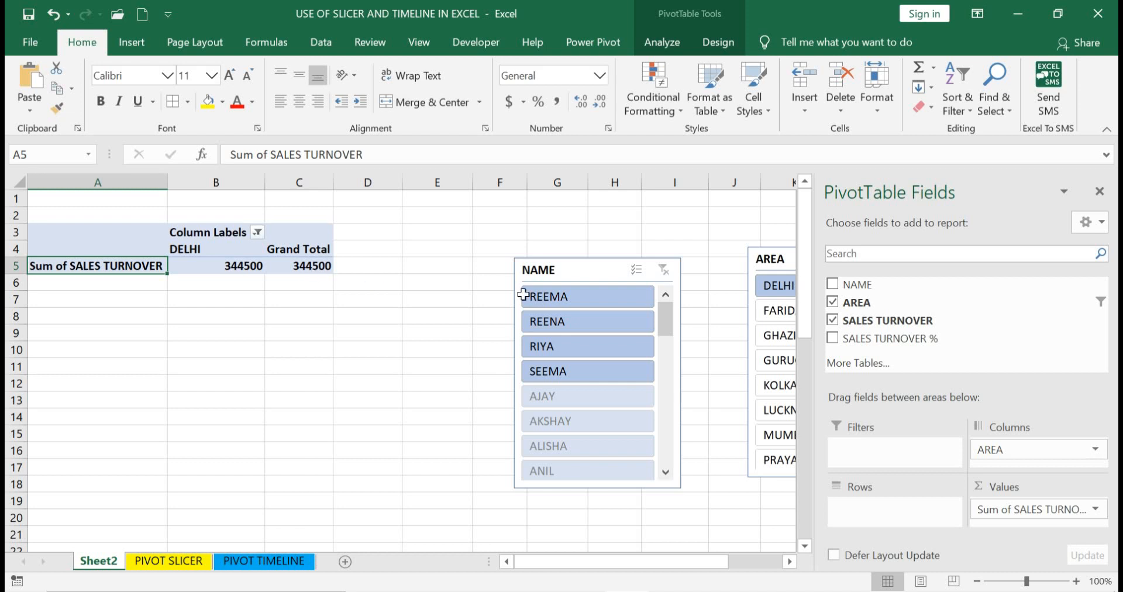
left_click(832, 284)
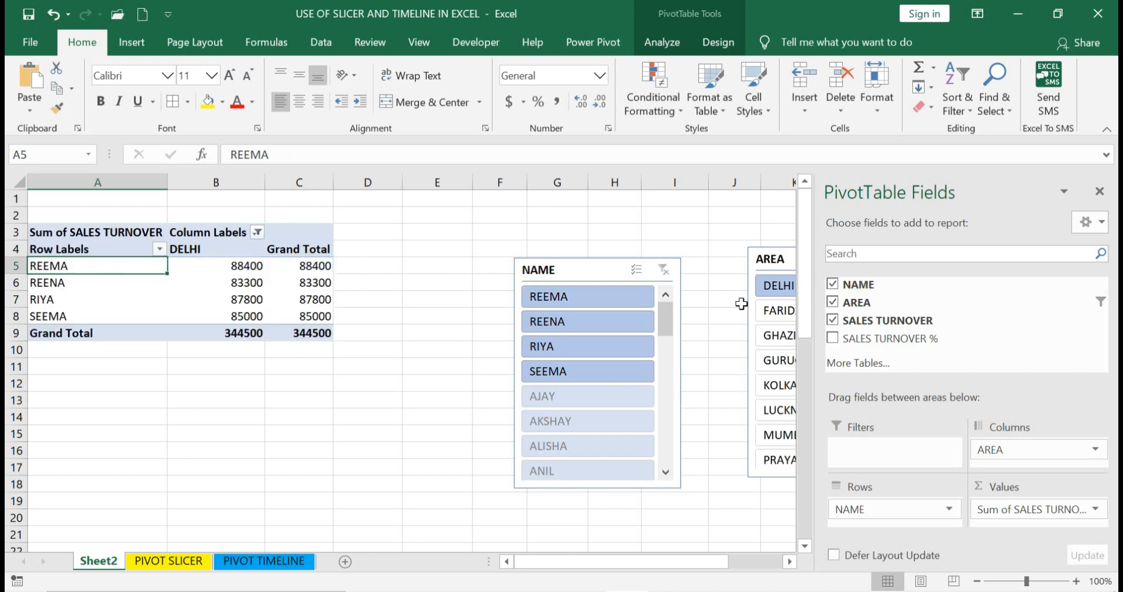
Step: Filter the PivotTable with the AREA slicer by FARIDABAD, GHAZIABAD and GURUGRAM, one at a time, and clear the slicer's filter
left_click(758, 259)
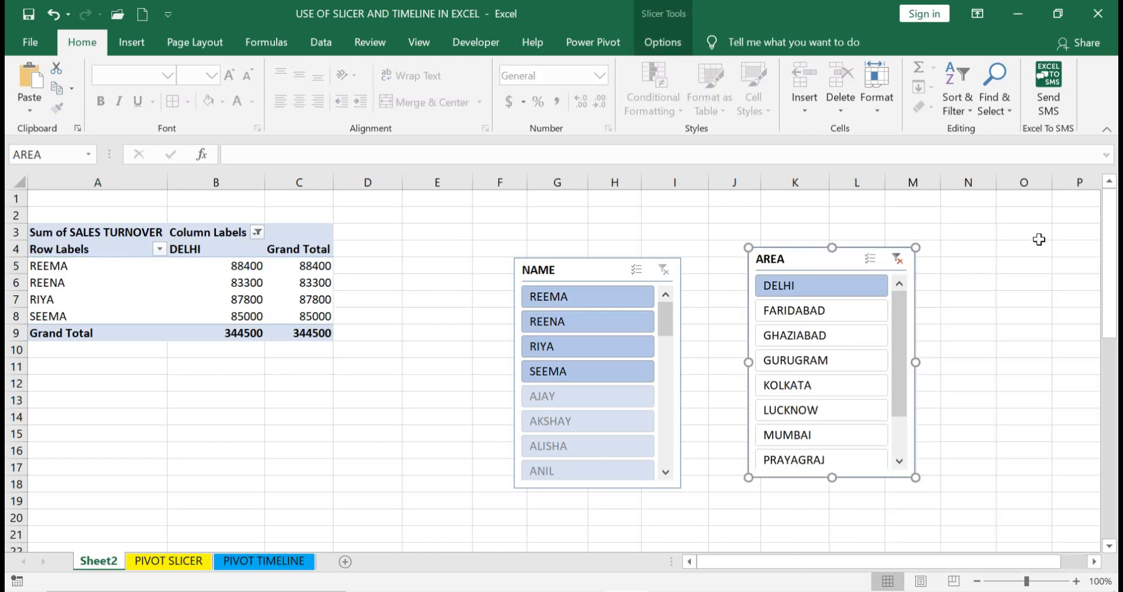
left_click(797, 311)
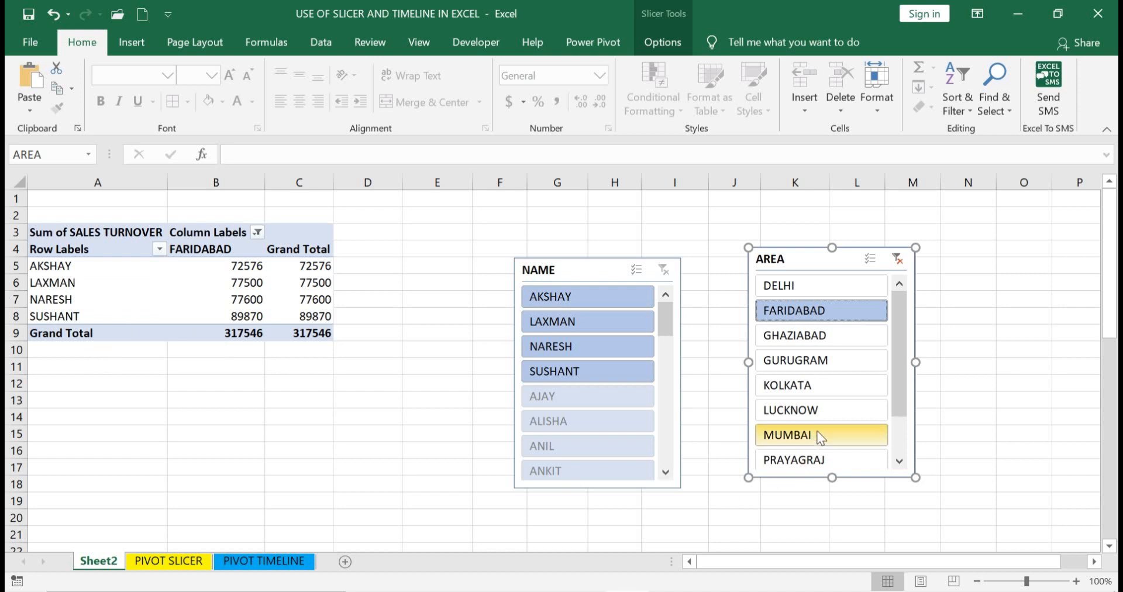
left_click(819, 338)
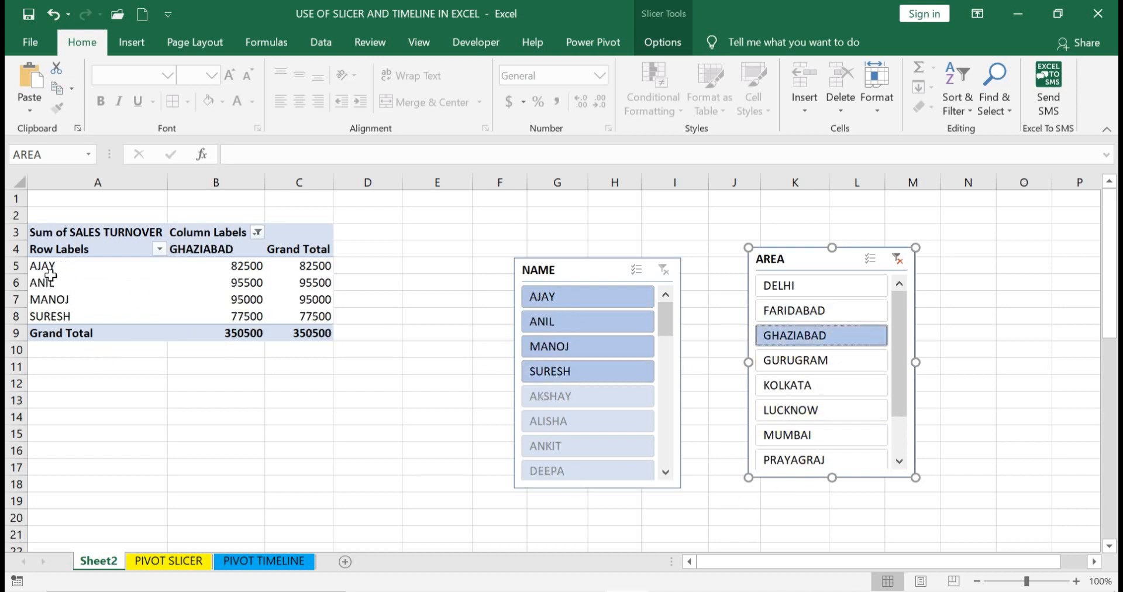
left_click(807, 362)
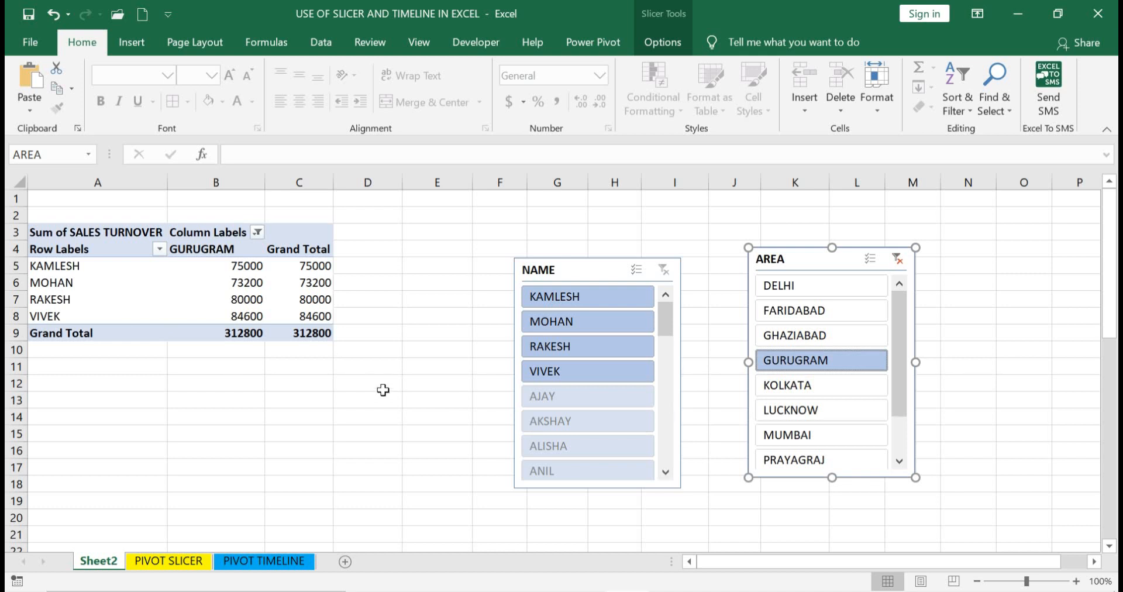
left_click(898, 261)
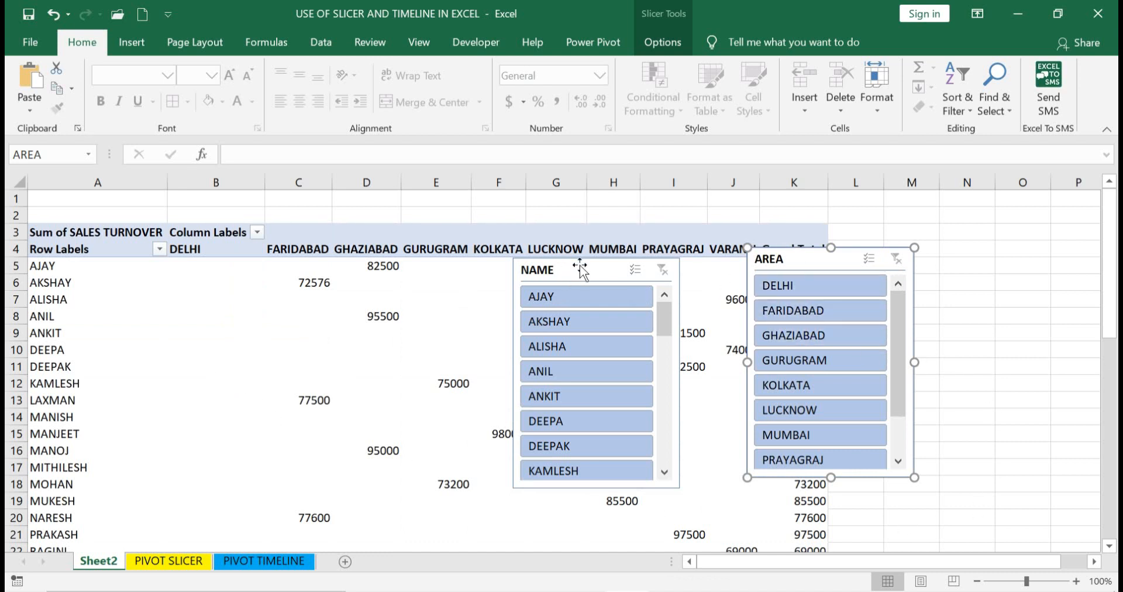
Step: Remove the NAME field from the unfiltered PivotTable and add it back to the rows
left_click(563, 271)
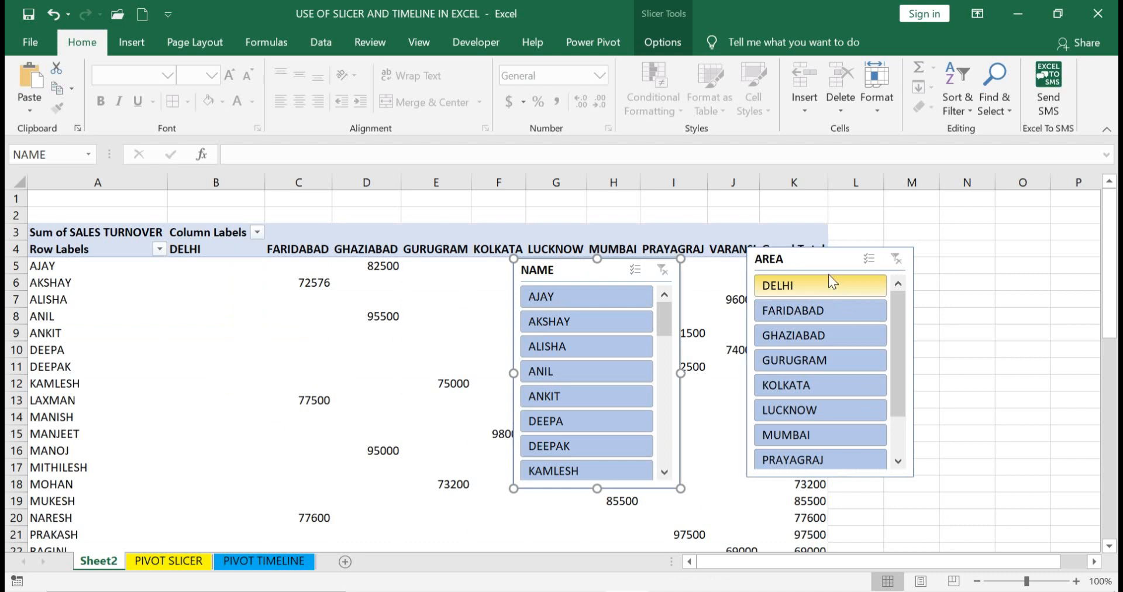
left_click(830, 253)
left_click(321, 337)
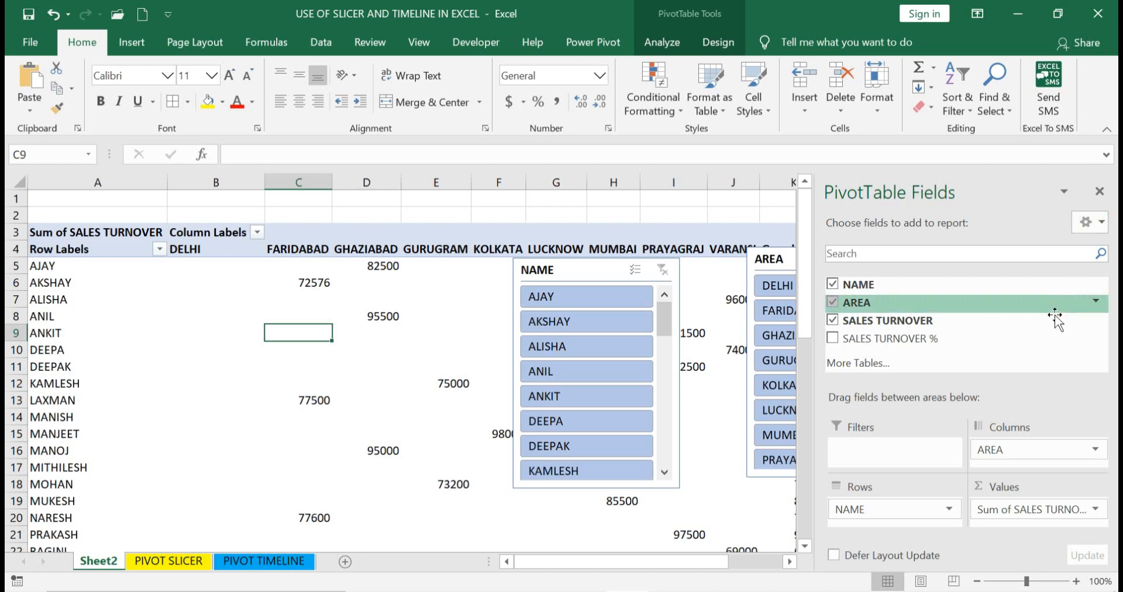
left_click(833, 285)
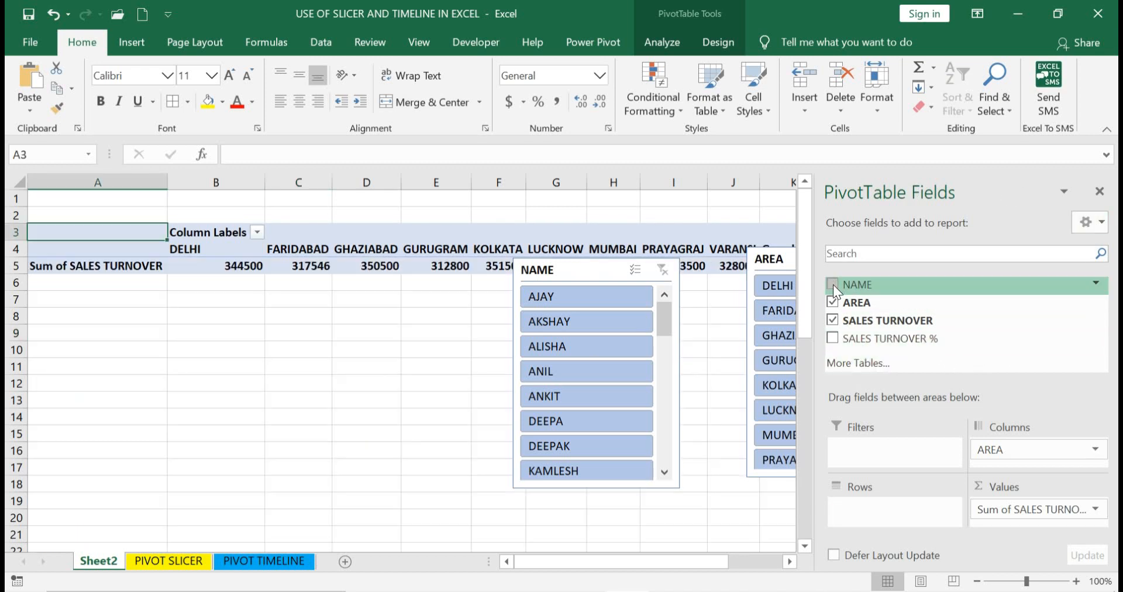
left_click(833, 284)
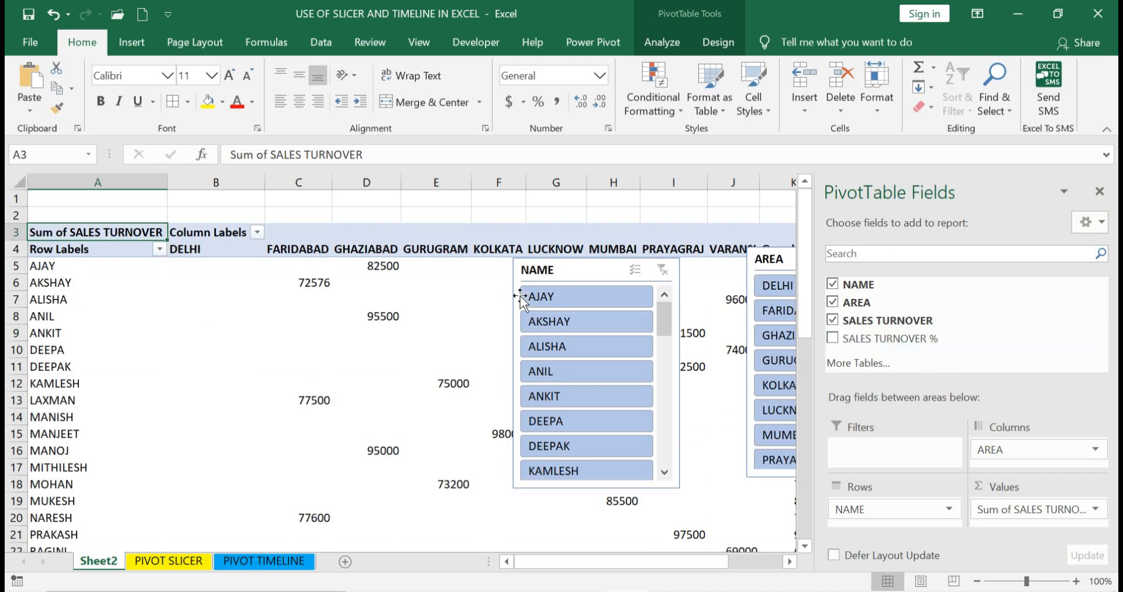
Step: Try the light blue slicer style on the NAME slicer and apply the light orange style instead
left_click(614, 270)
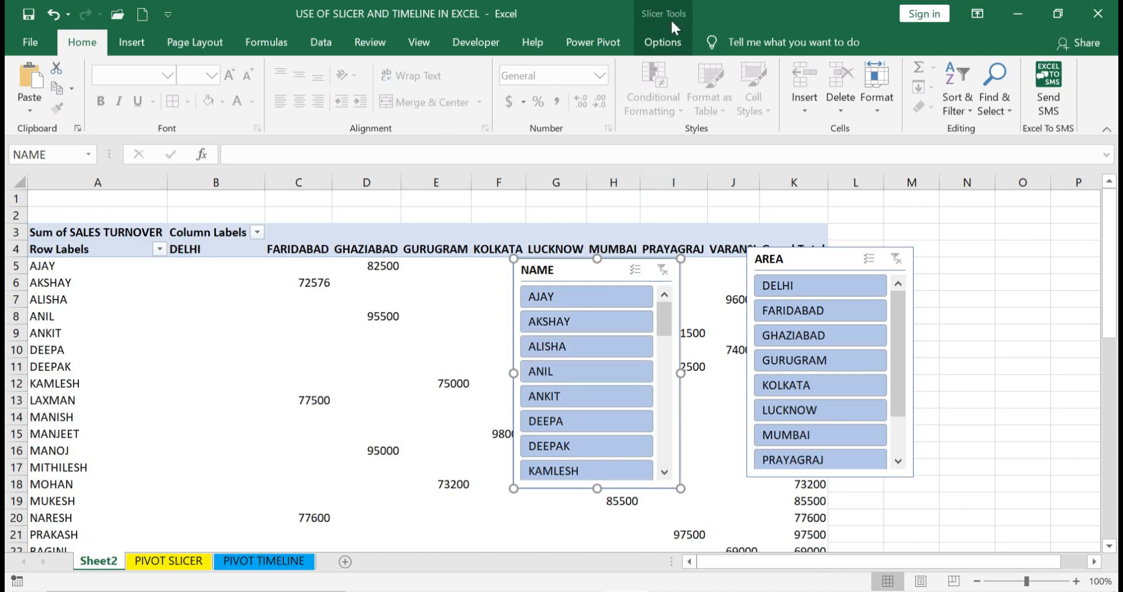
left_click(662, 42)
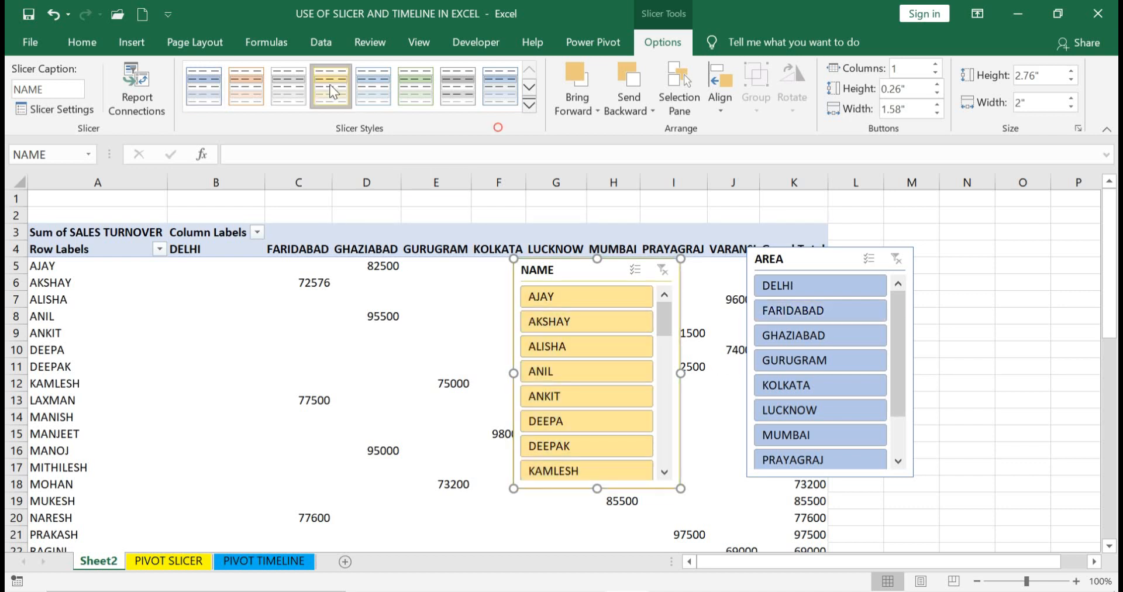
left_click(412, 86)
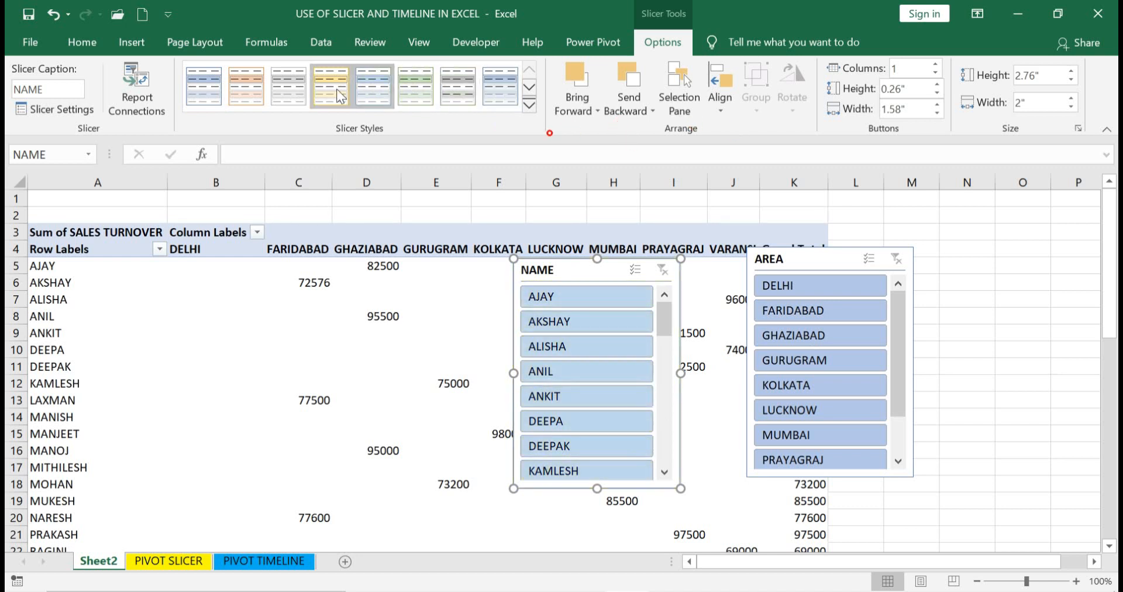
left_click(245, 86)
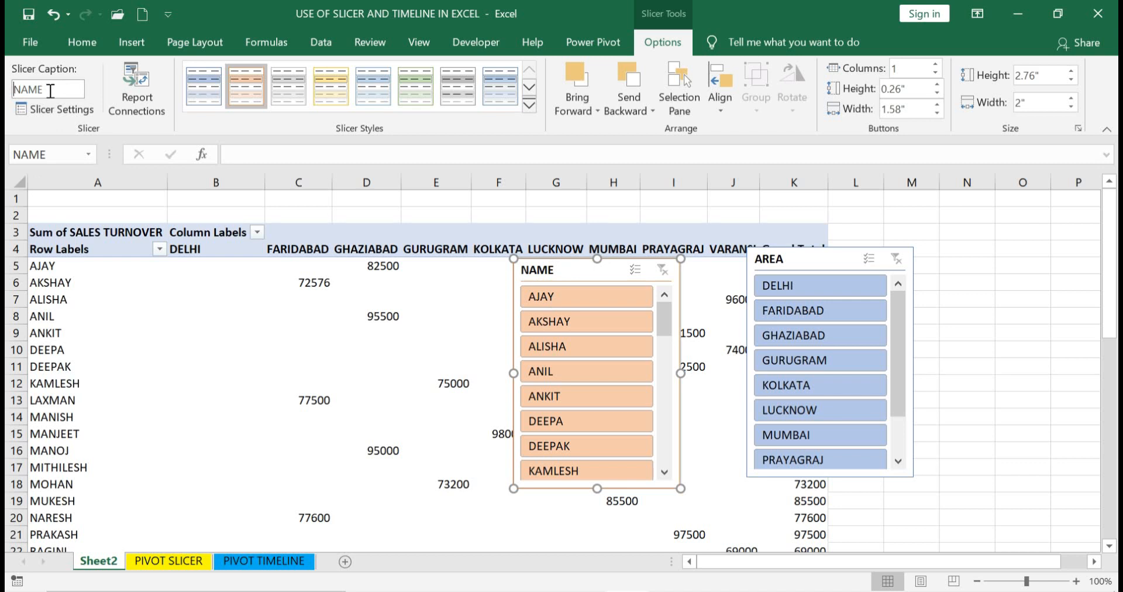
Step: Set the NAME slicer's caption to SLICER FOR PIVOT TABLE and enlarge the slicer to about 3.18" high and 2.39" wide
left_click_drag(51, 91, 7, 94)
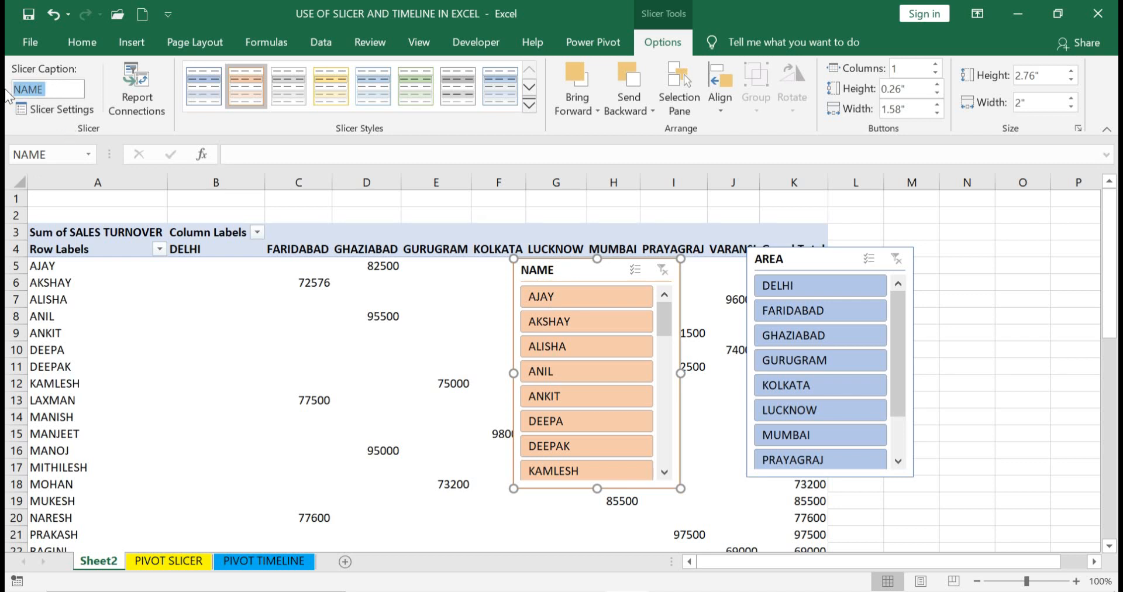
type("SLICER FOR PIVOT TABLE")
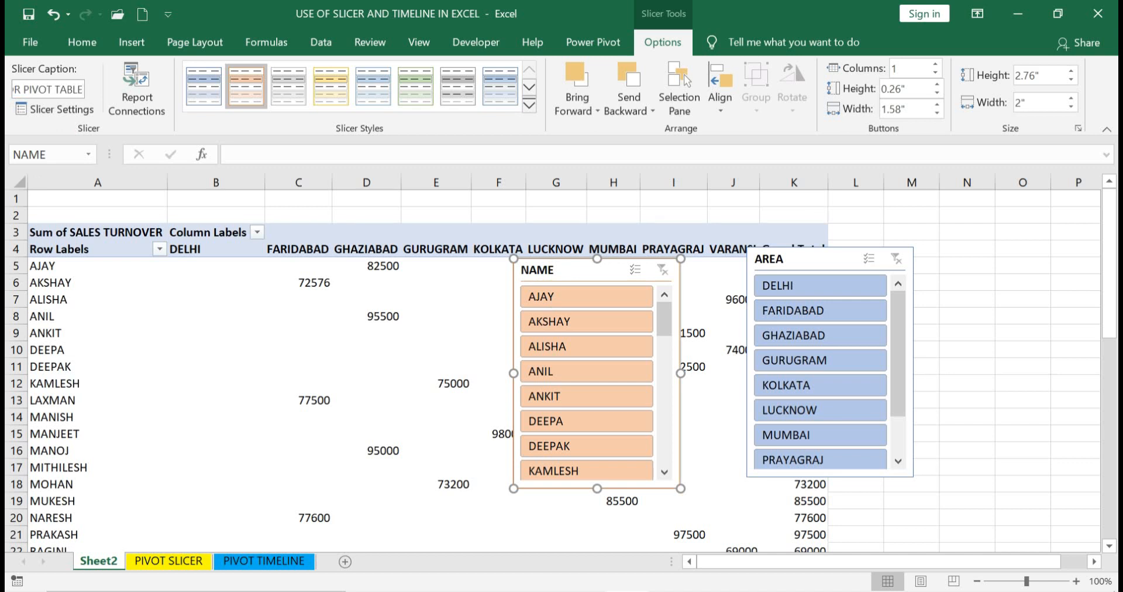
key("Return")
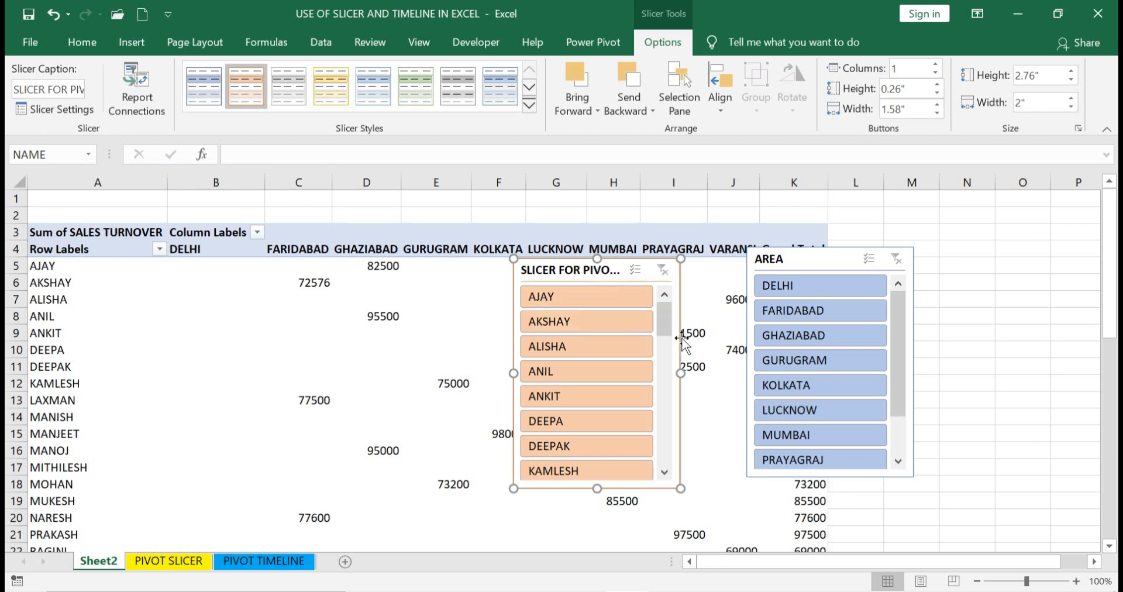
left_click_drag(681, 373, 713, 372)
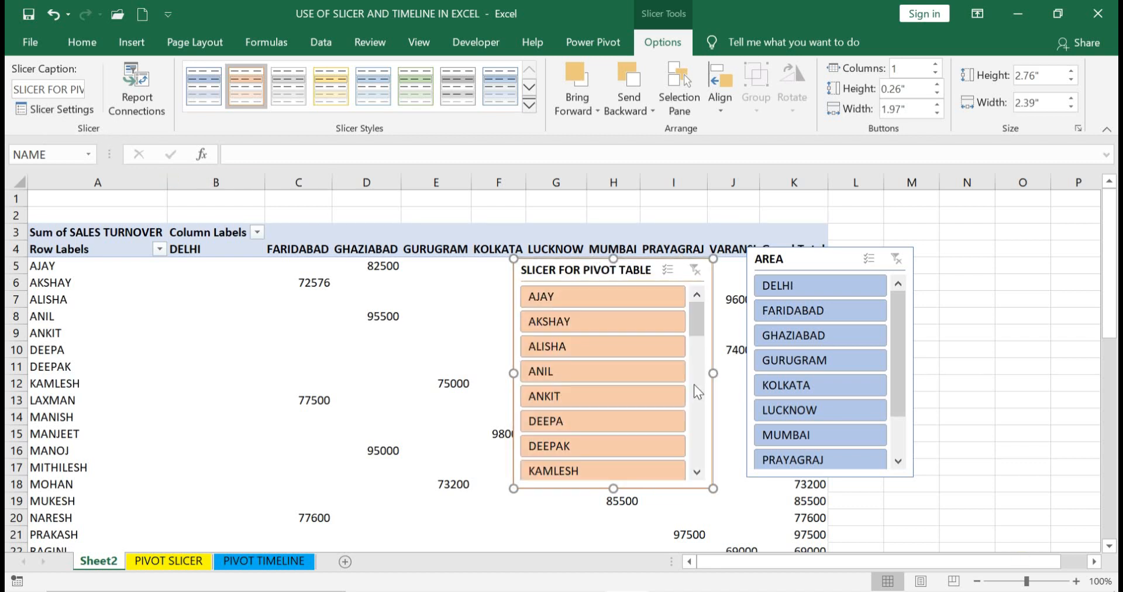
left_click_drag(613, 489, 614, 523)
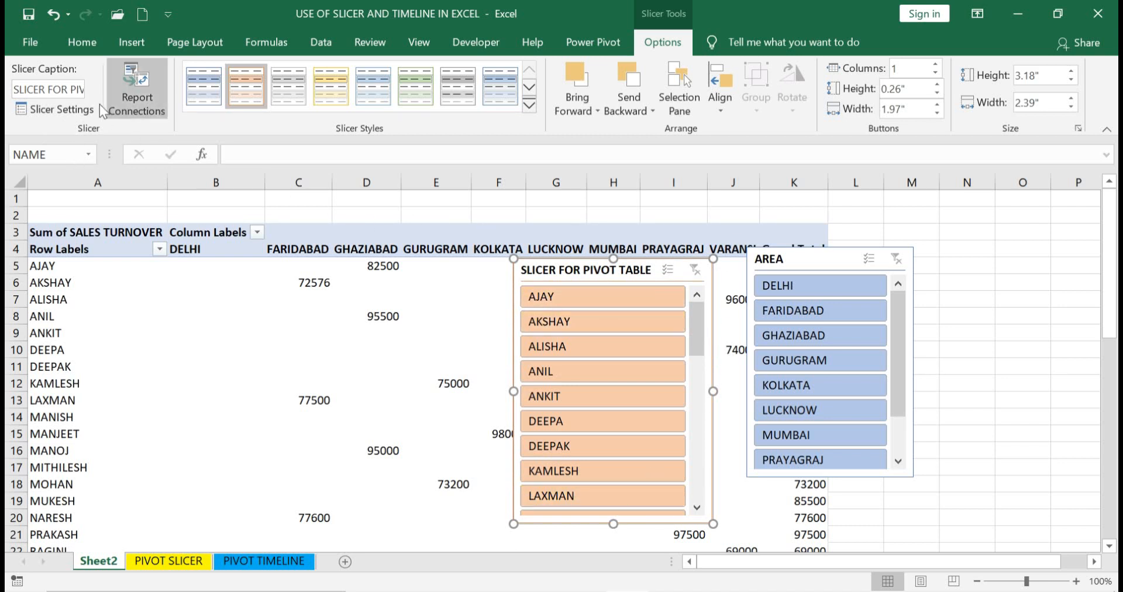
Step: Shorten the slicer's caption to SLICER FOR PIVOT in its settings, and set it back to SLICER FOR PIVOT TABLE
left_click(69, 111)
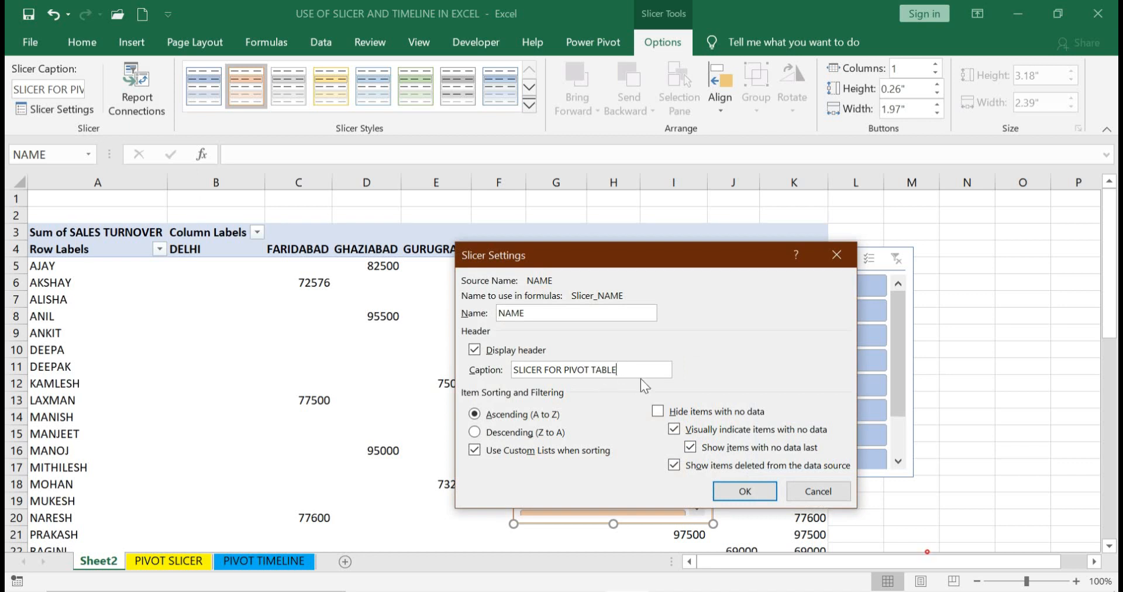
key("BackSpace")
key("BackSpace")
key("BackSpace")
key("BackSpace")
key("BackSpace")
key("BackSpace")
left_click(740, 491)
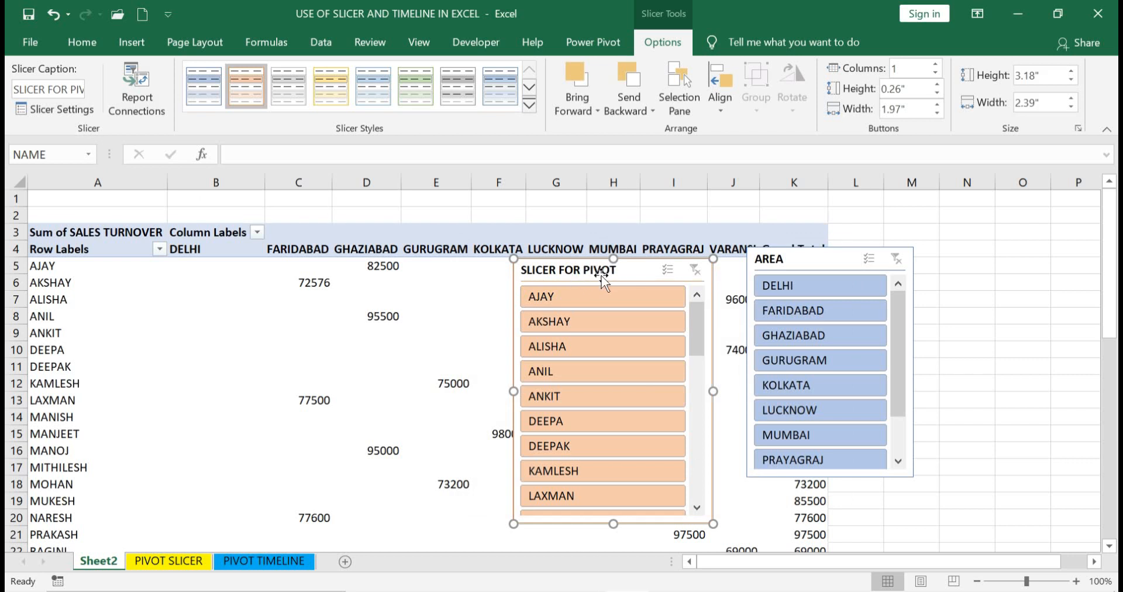
left_click(82, 108)
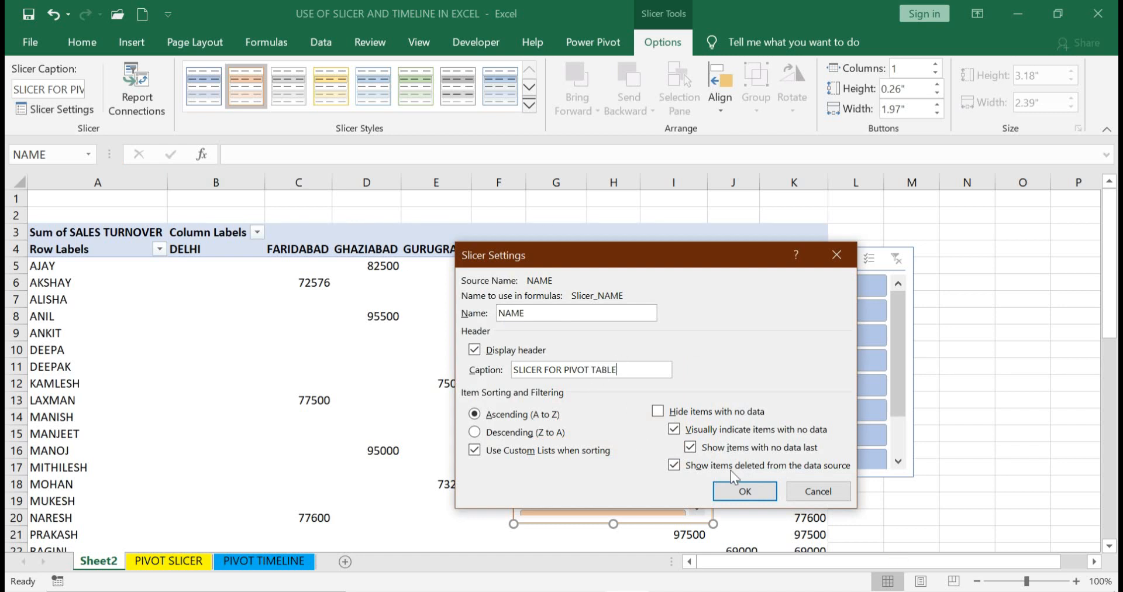
left_click(745, 491)
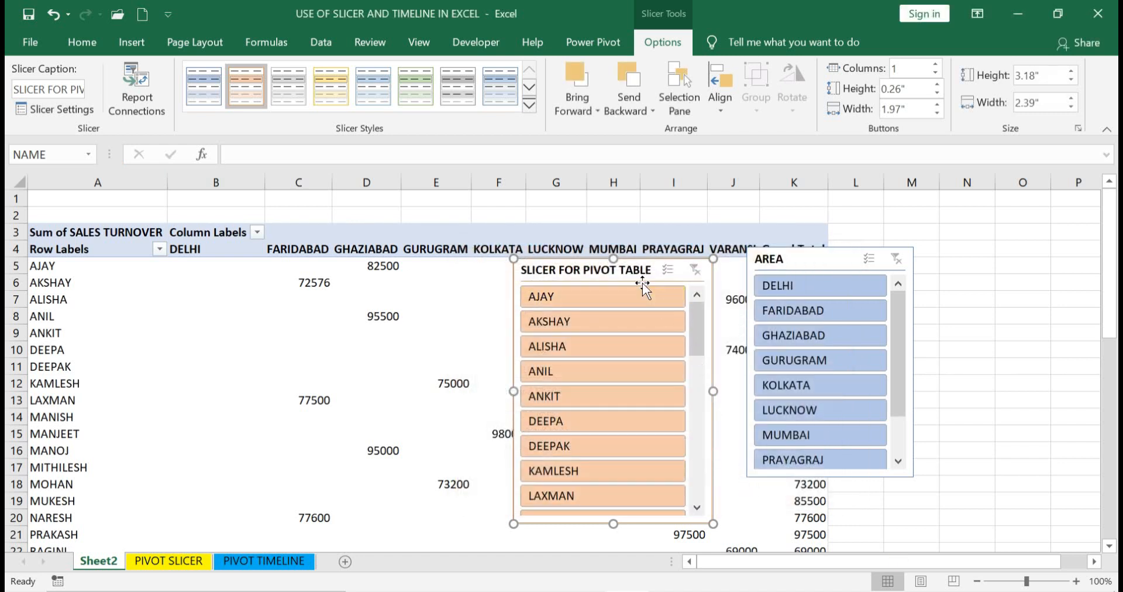
Step: Filter the AREA slicer to DELHI and give it the light yellow slicer style after trying the light grey and dark blue ones
left_click(835, 289)
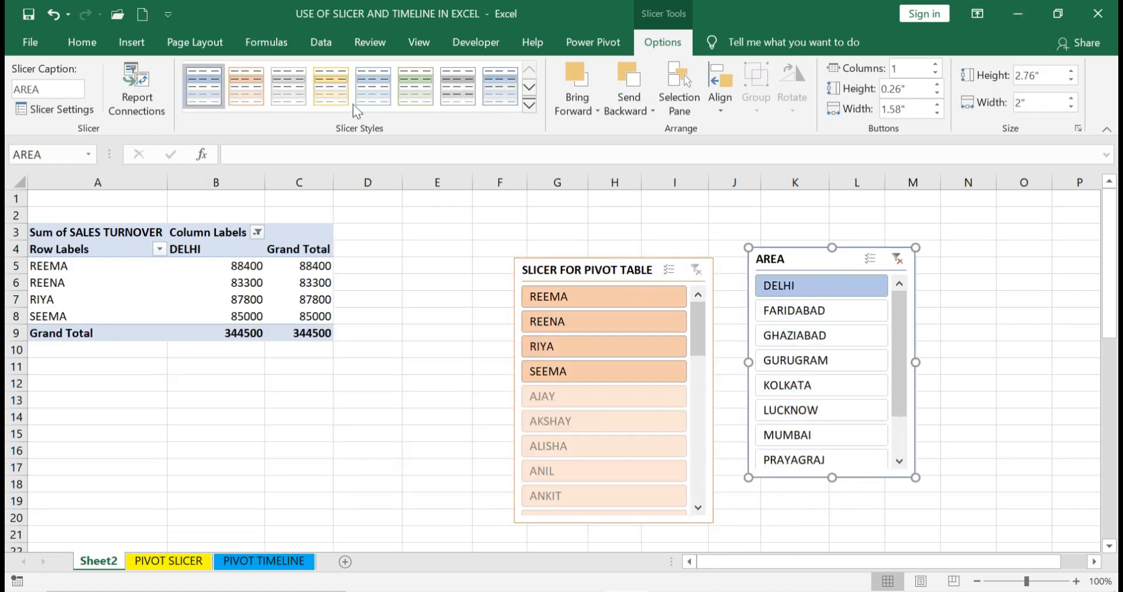
left_click(246, 71)
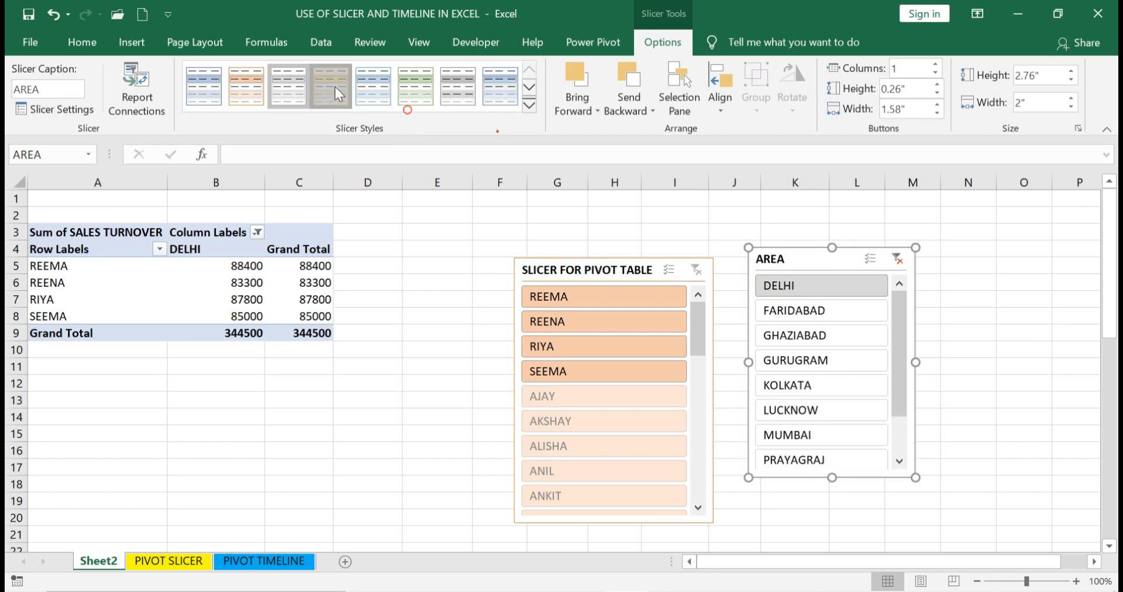
left_click(476, 91)
left_click(513, 96)
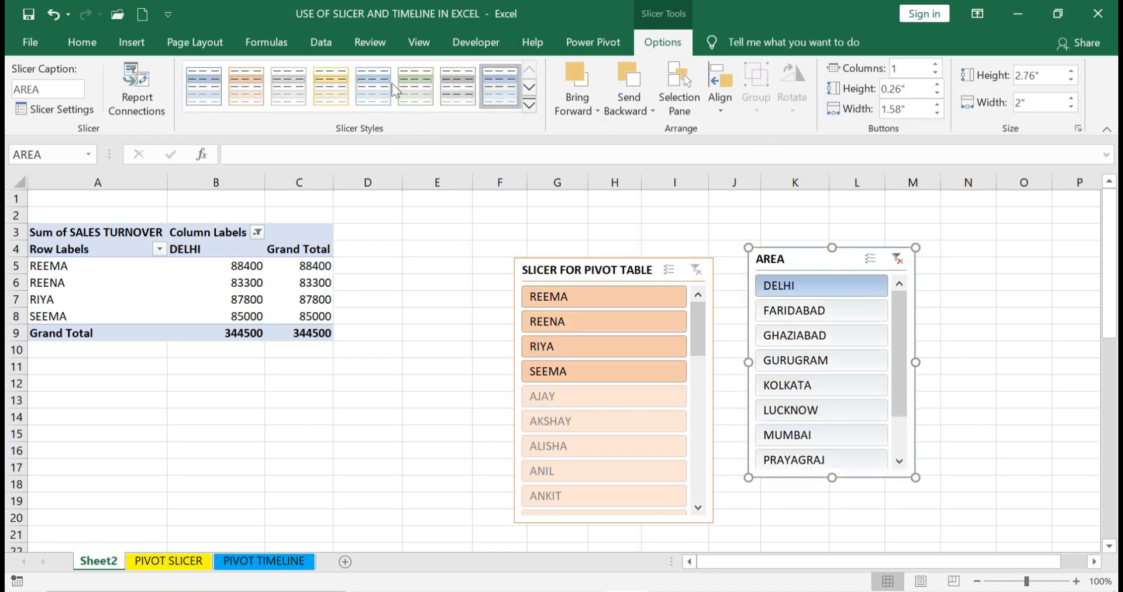
left_click(326, 93)
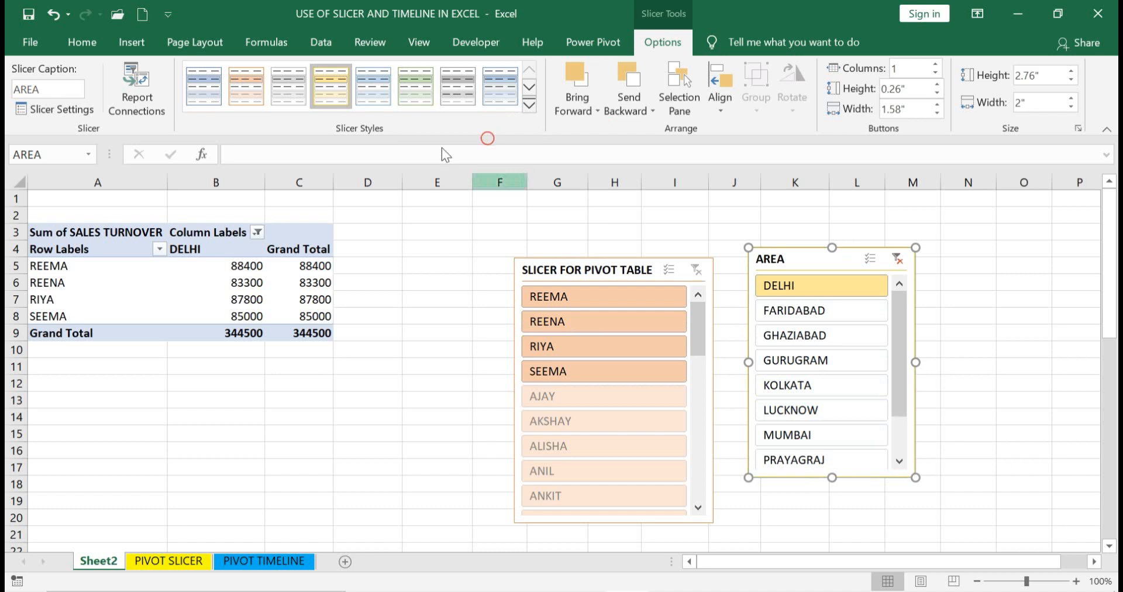
left_click(790, 335)
left_click(796, 286)
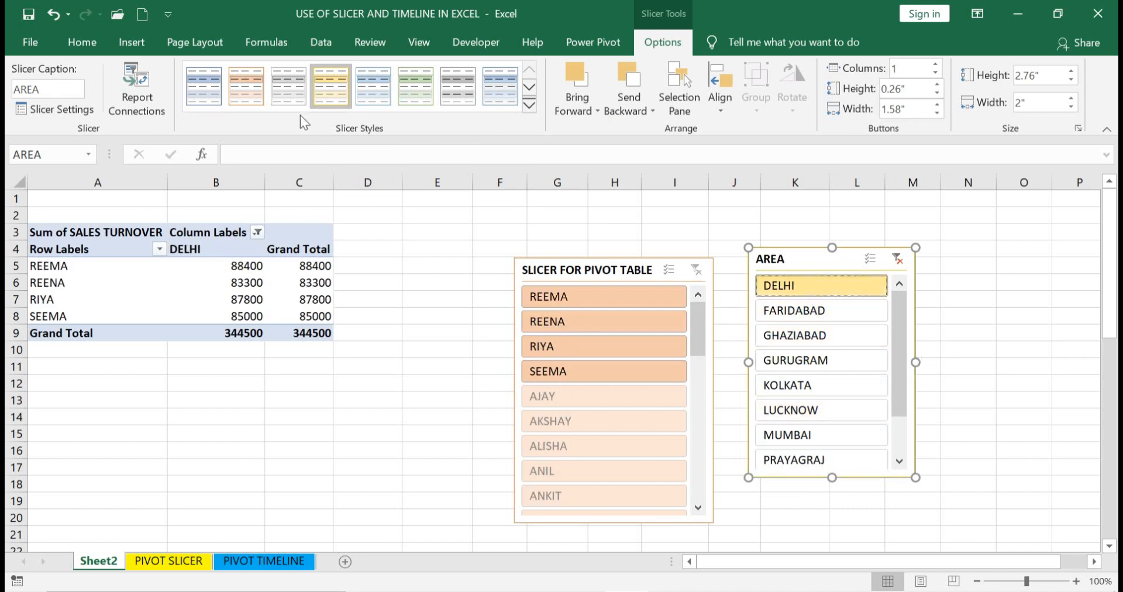
Step: Select the areas DELHI through PRAYAGRAJ, apply the light yellow style to both slicers together and move them slightly down
left_click(263, 93)
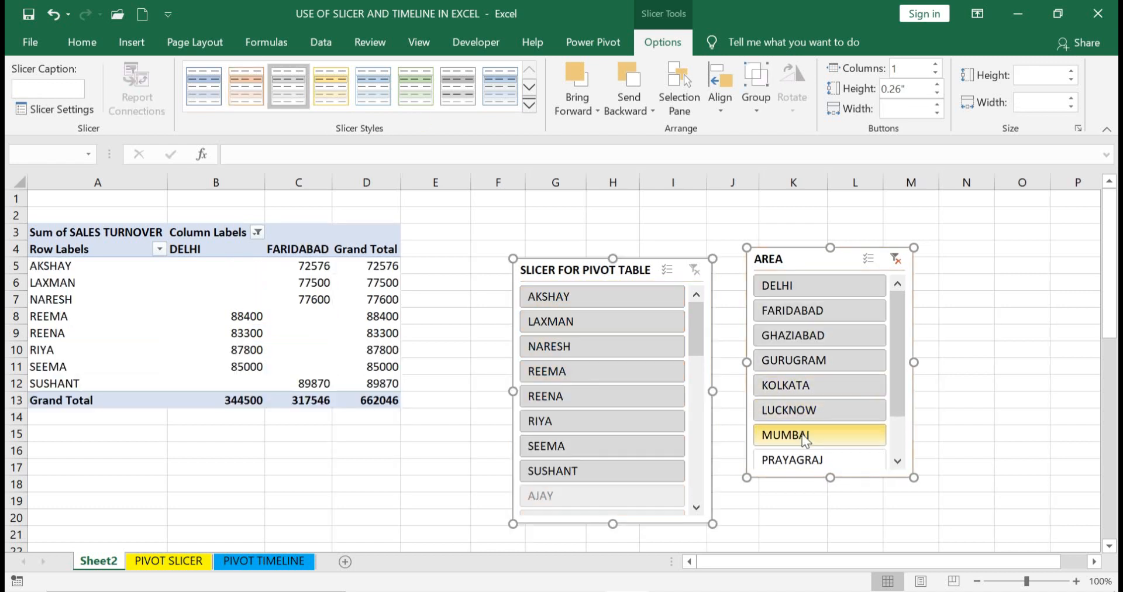
left_click(797, 457, "shift")
left_click(521, 345, "shift")
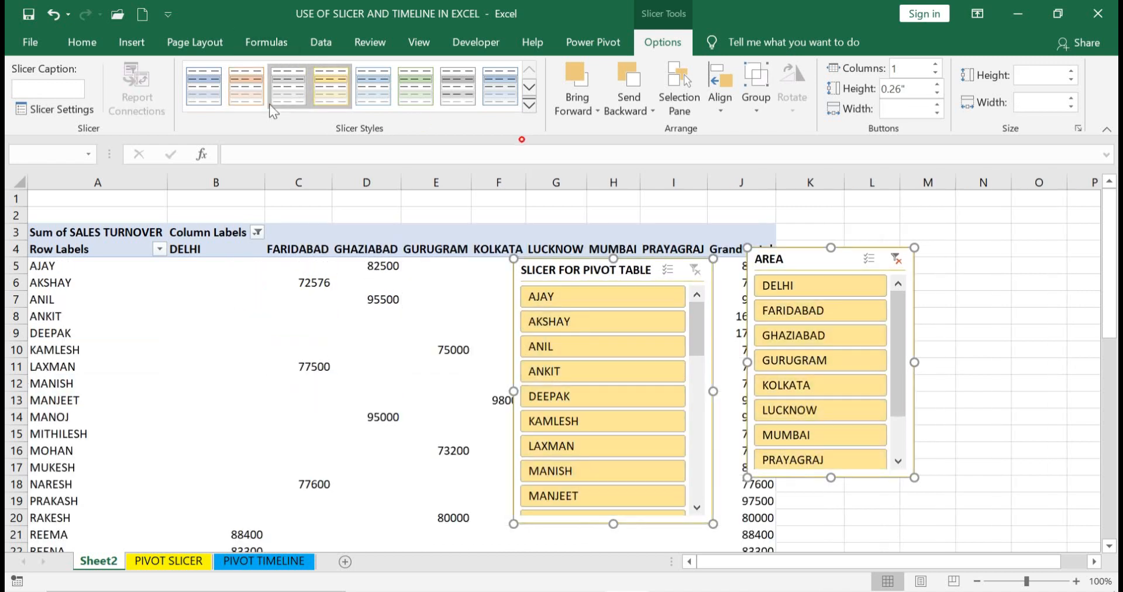
left_click(338, 72)
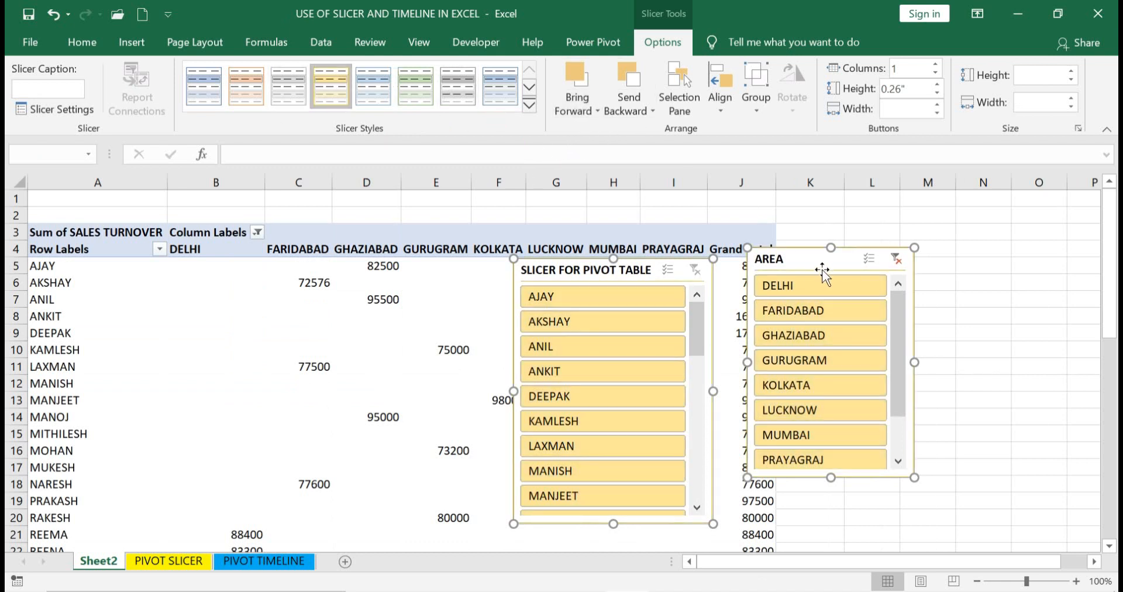
mouse_move(809, 248)
left_mouse_down()
mouse_move(785, 299)
mouse_move(809, 258)
left_mouse_up()
key("Escape")
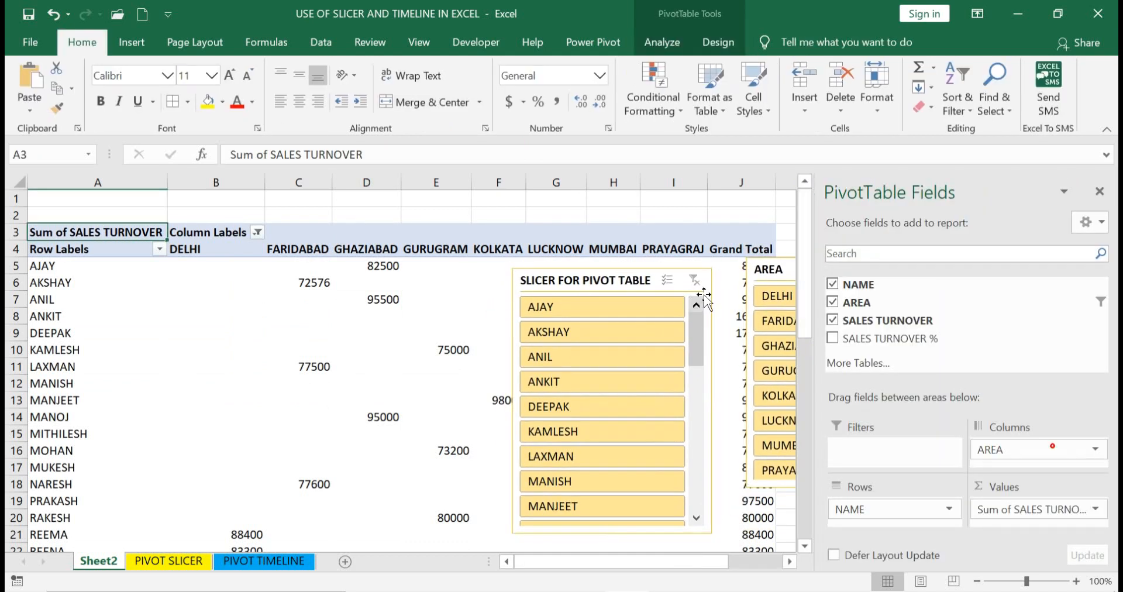
Step: Filter the PivotTable to the first person in the NAME slicer and turn on that slicer's multi-select
left_click(664, 308)
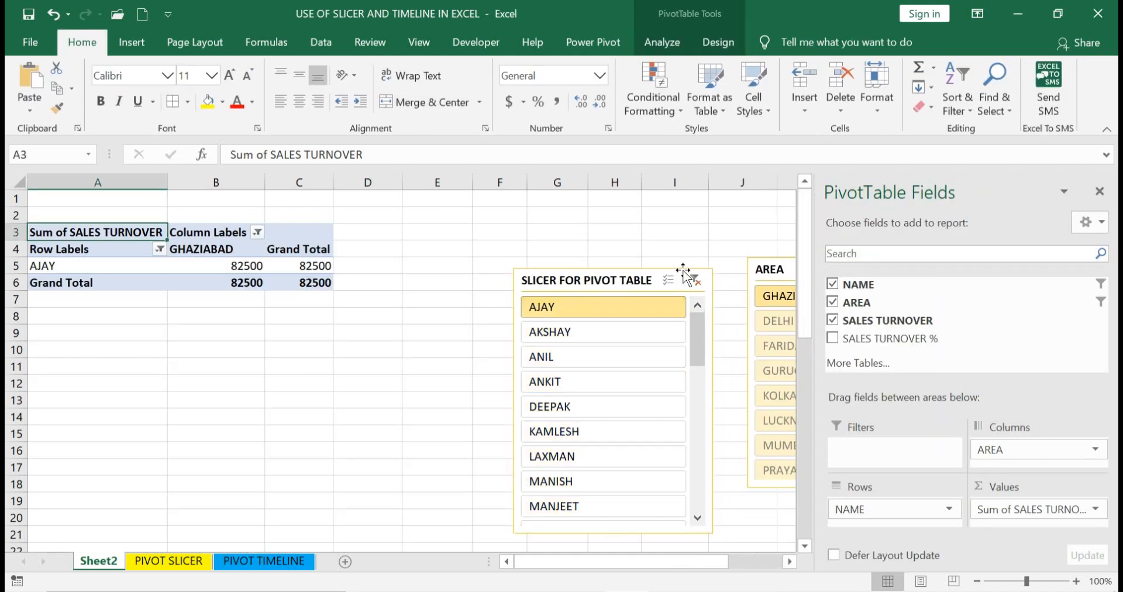
left_click(668, 280)
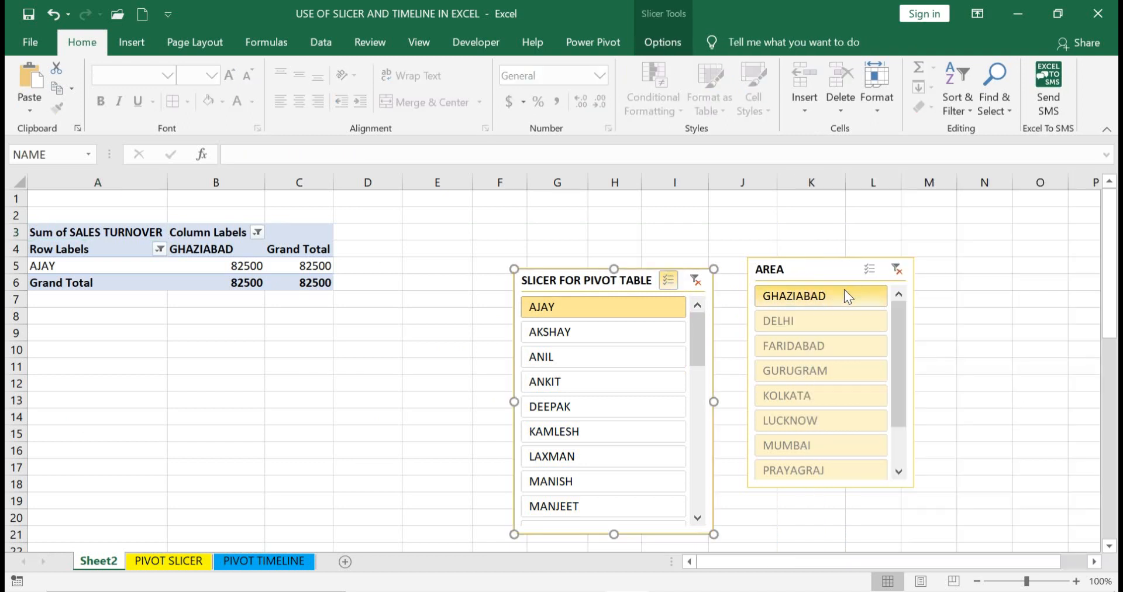
left_click_drag(850, 258, 843, 259)
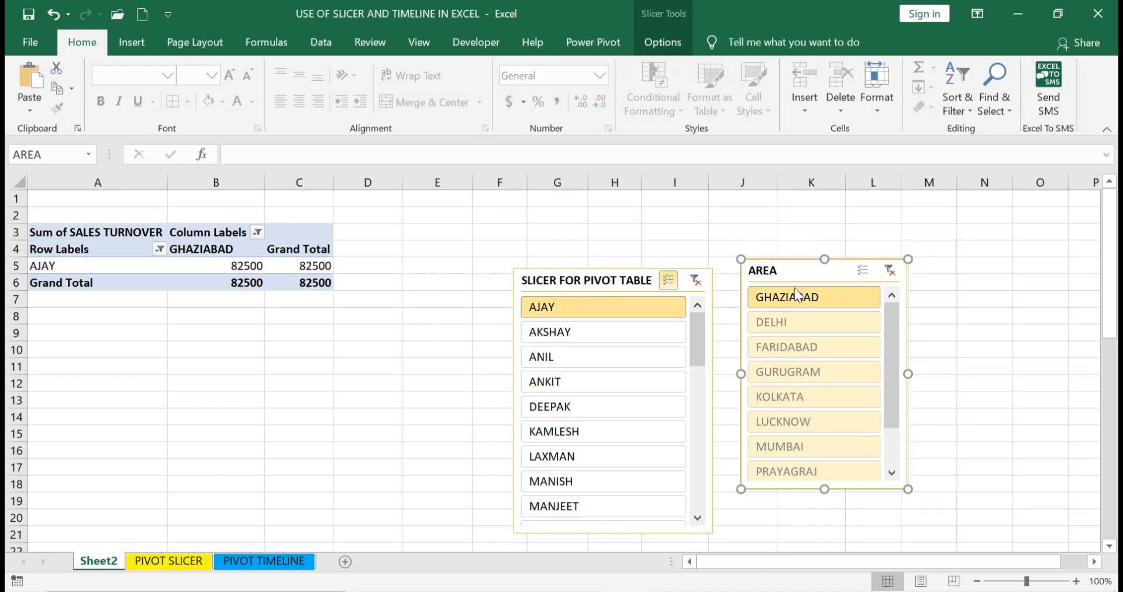
Step: Switch the AREA slicer to DELHI and add the first two DELHI names to the NAME slicer's selection
left_click(808, 320)
left_click(576, 310)
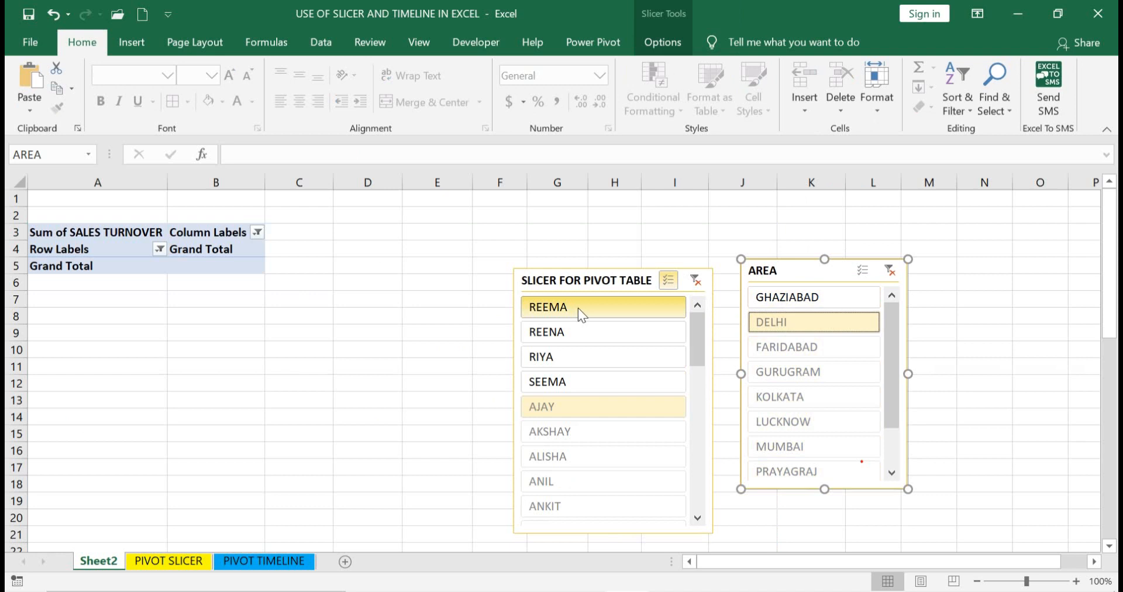
left_click(153, 266)
left_click(668, 281)
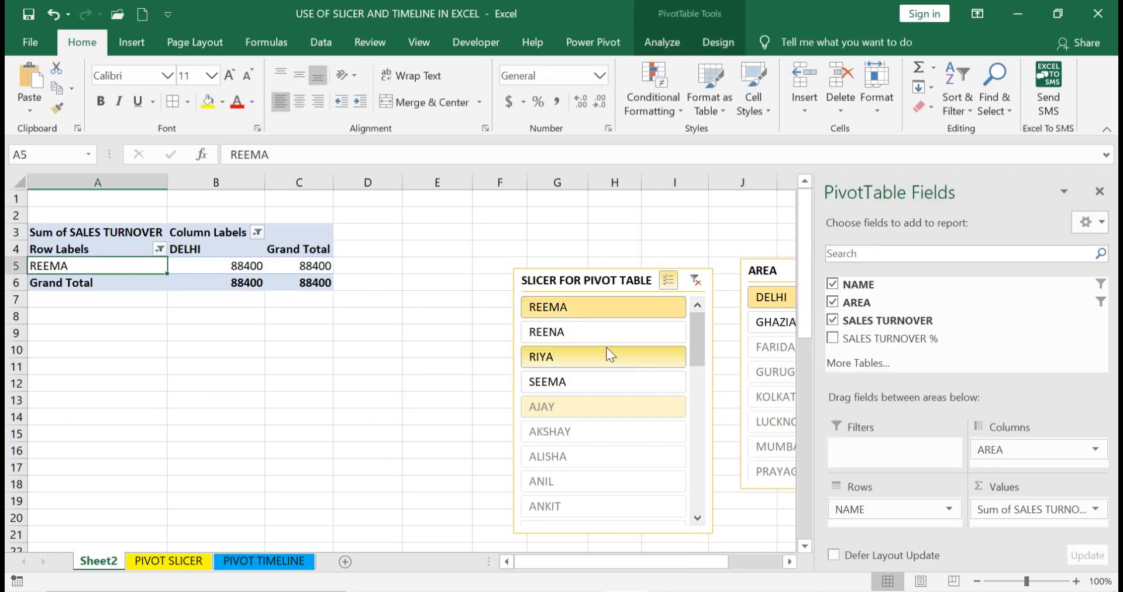
left_click(594, 333)
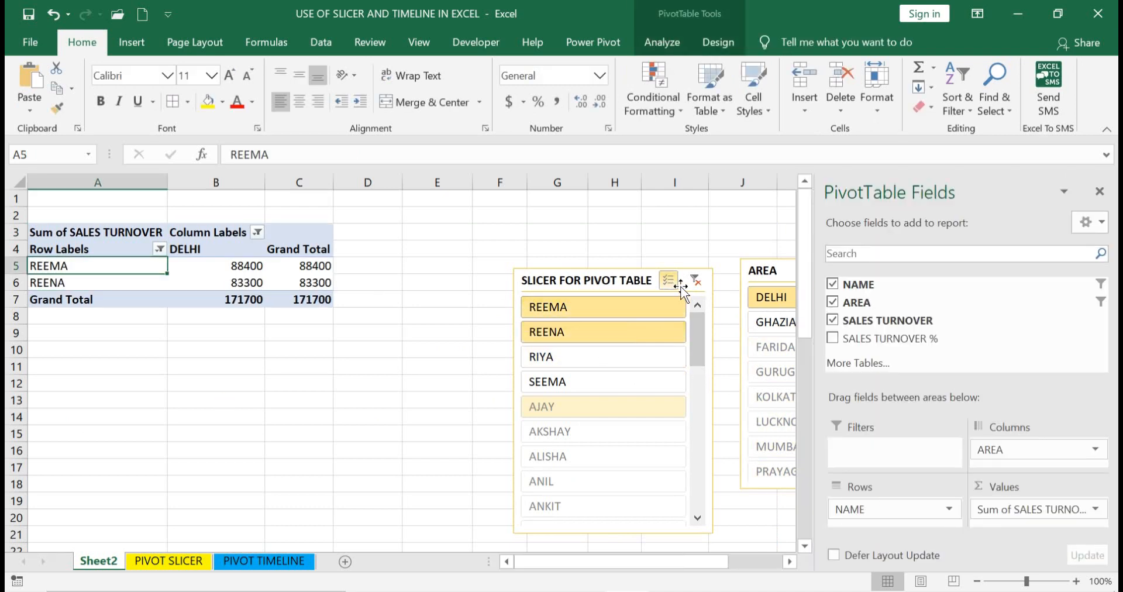
Step: Clear the NAME slicer's filter, then filter the AREA slicer by KOLKATA and switch it back to DELHI
left_click(699, 282)
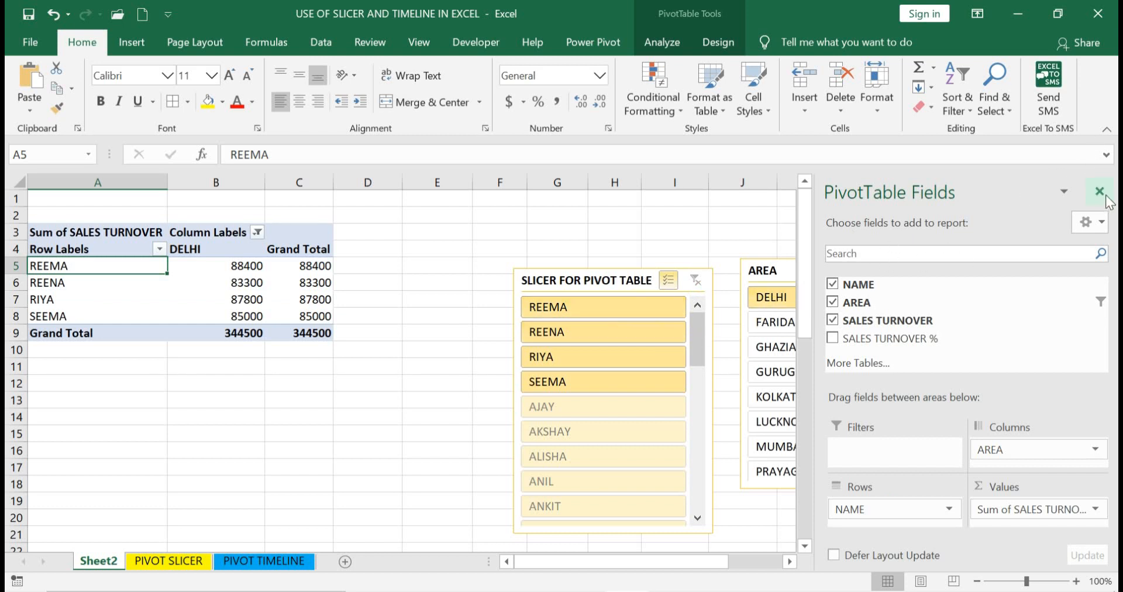
left_click(766, 397)
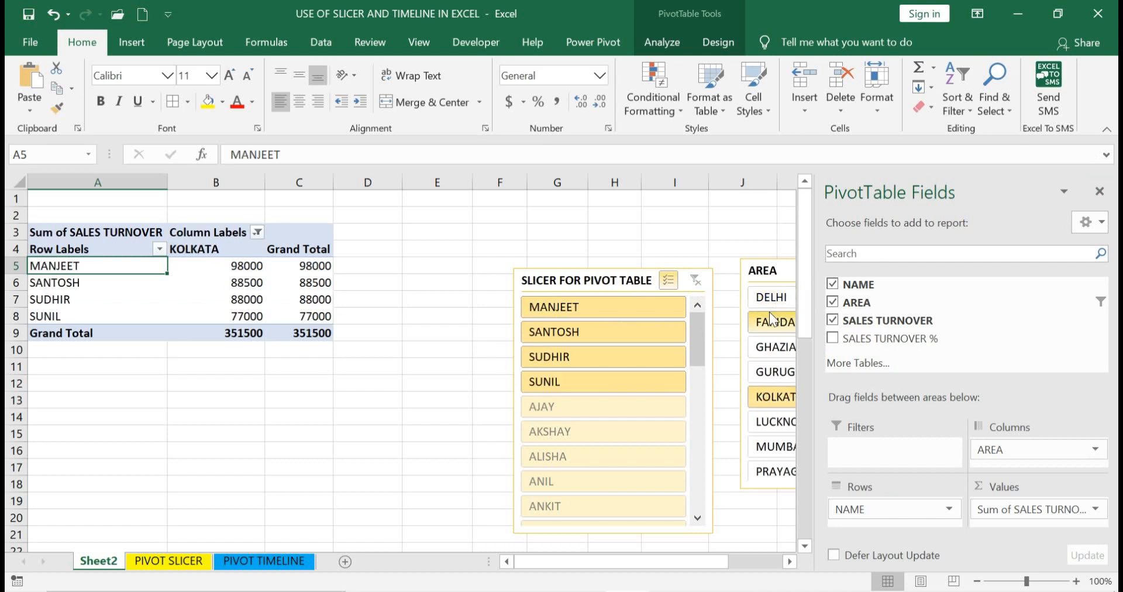
left_click(770, 297)
left_click(777, 267)
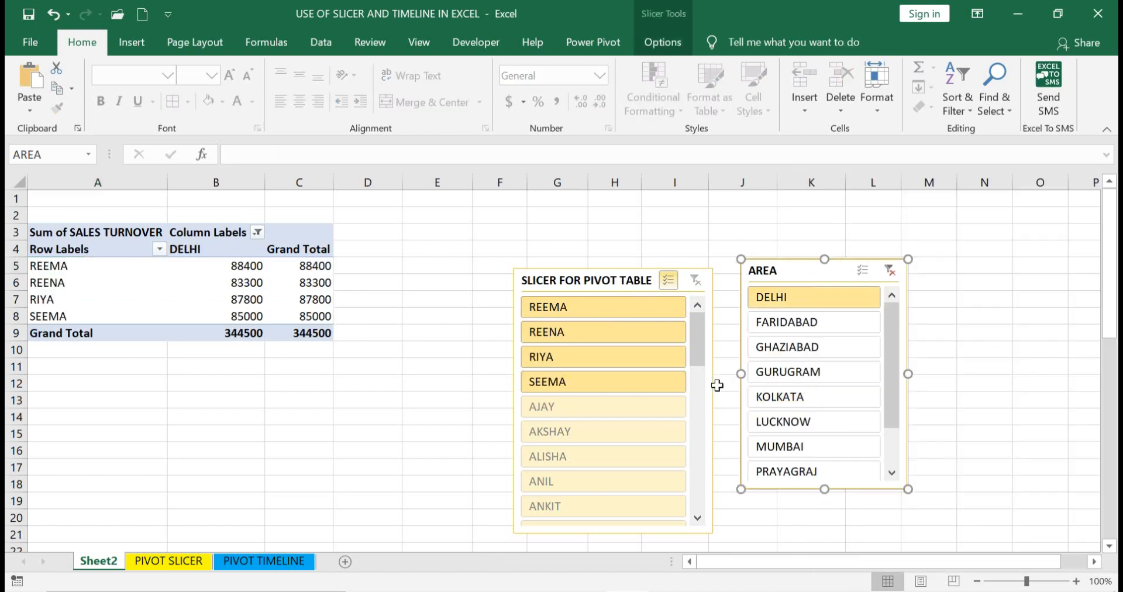
Step: Overlap the AREA slicer on the NAME slicer, send it backward and forward again, and move it back beside the NAME slicer
left_click(660, 43)
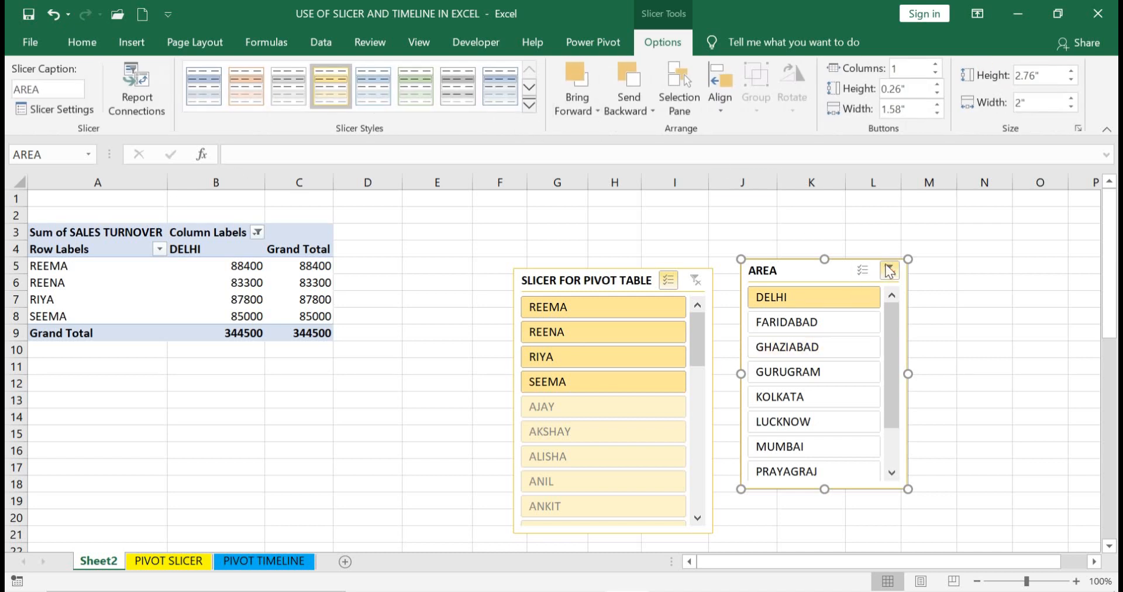
left_click_drag(847, 259, 643, 356)
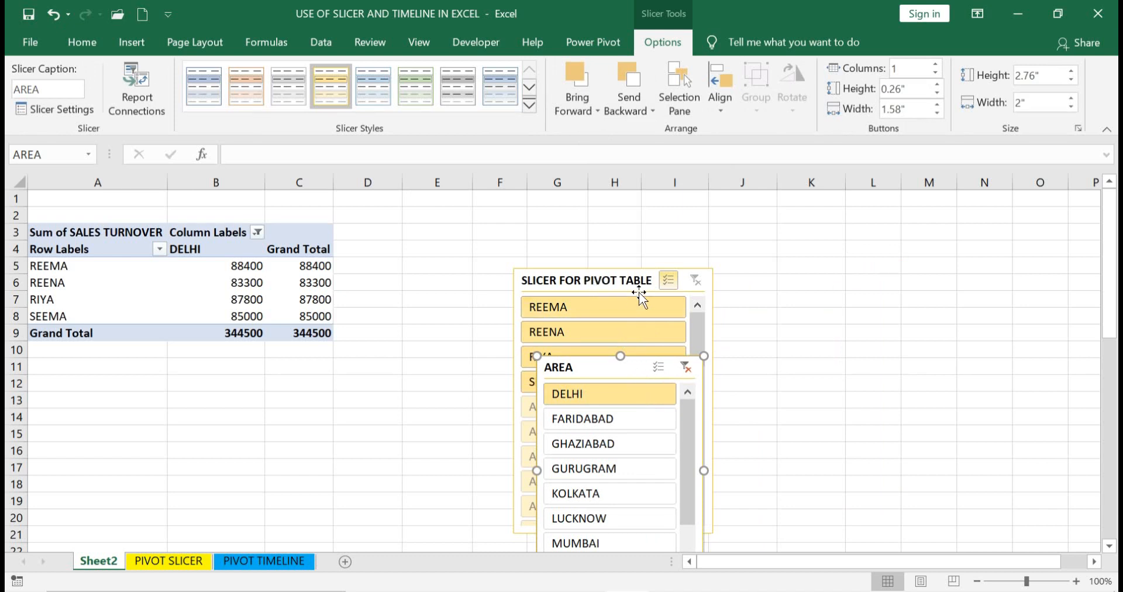
left_click(637, 77)
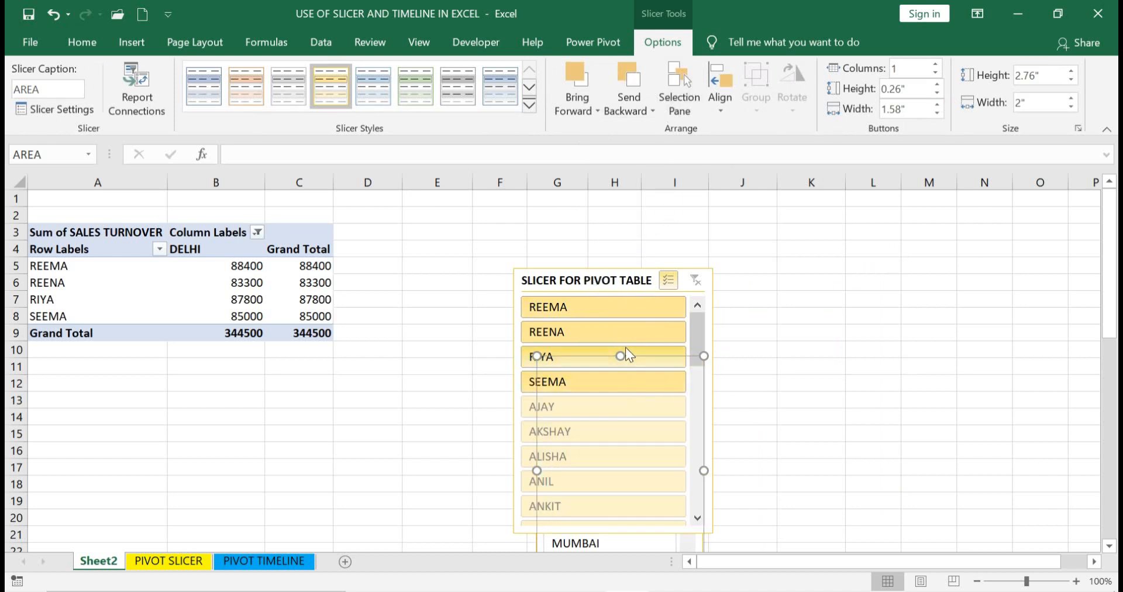
left_click(579, 83)
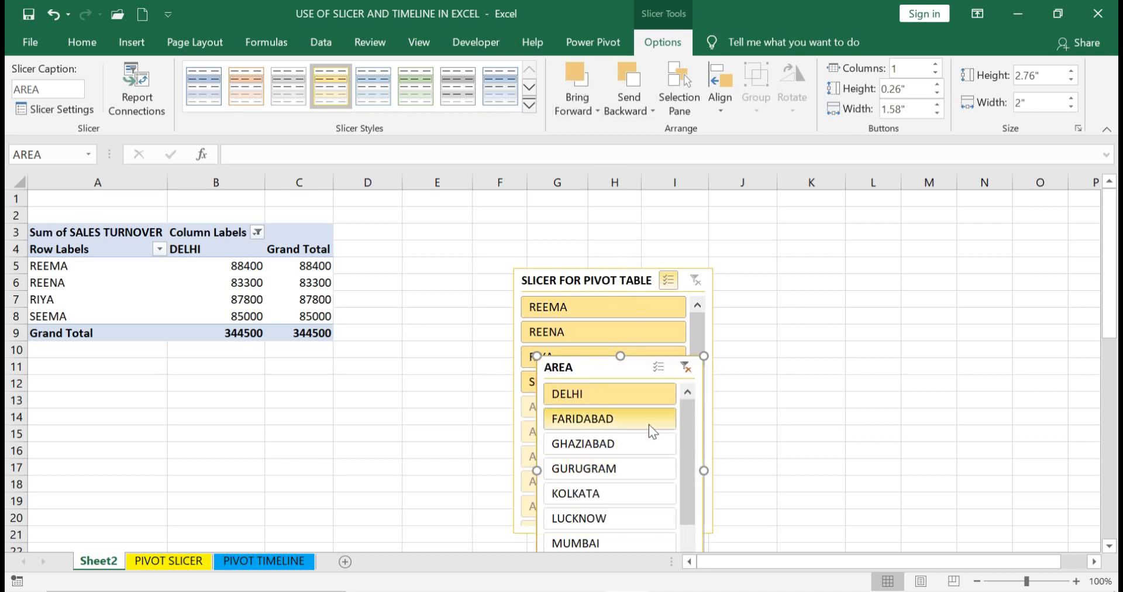
left_click_drag(603, 357, 809, 269)
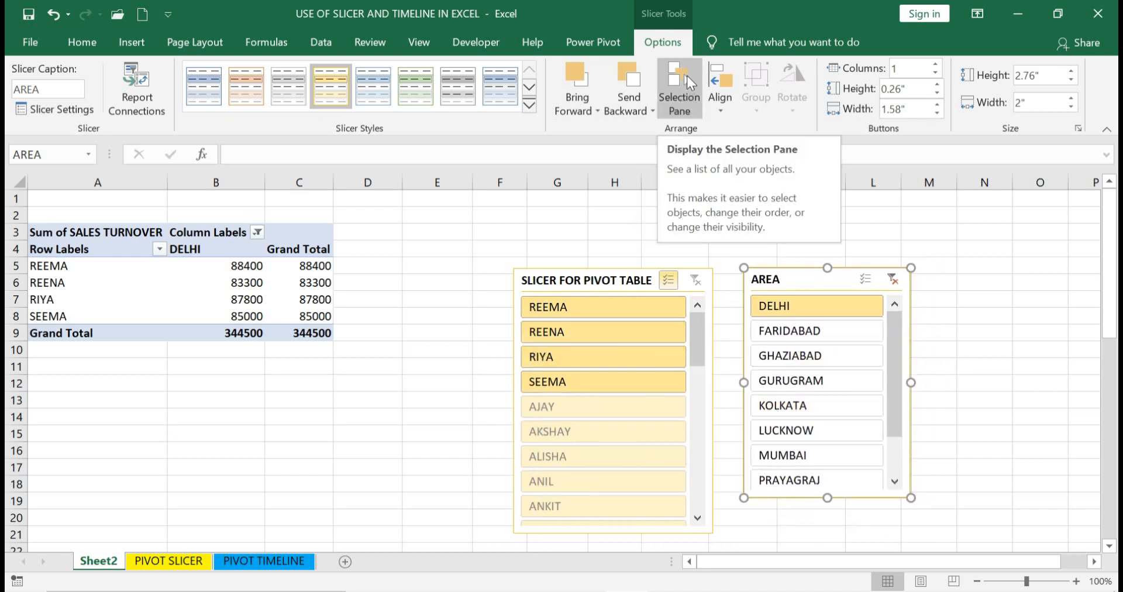
Step: Hide the AREA and NAME slicers through the Selection pane and close the PivotTable field list
left_click(687, 75)
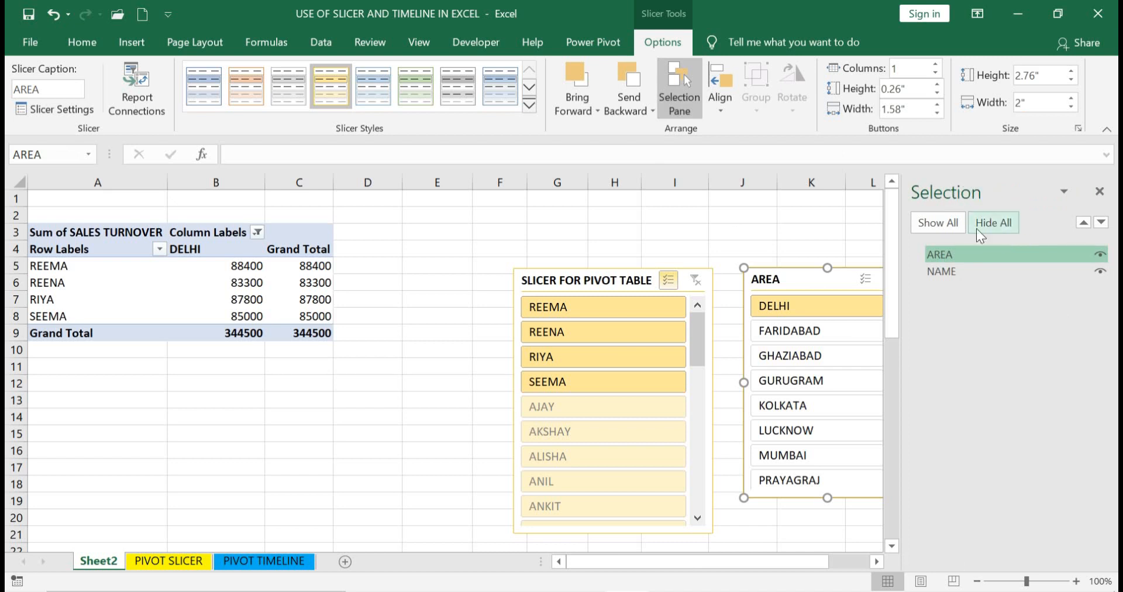
left_click(960, 253)
left_click(1101, 257)
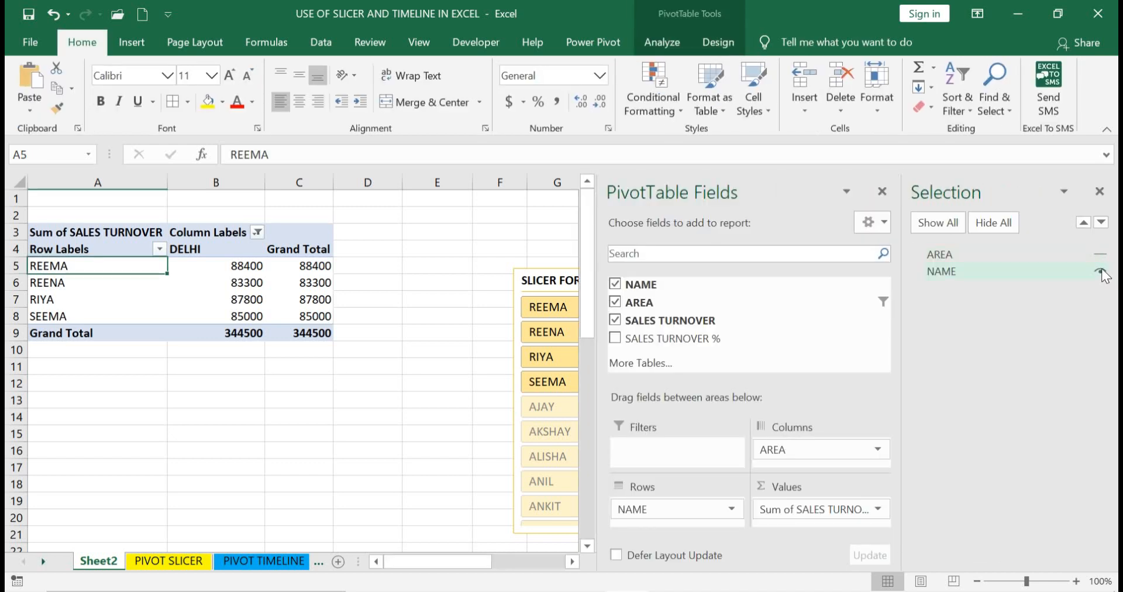
left_click(1101, 271)
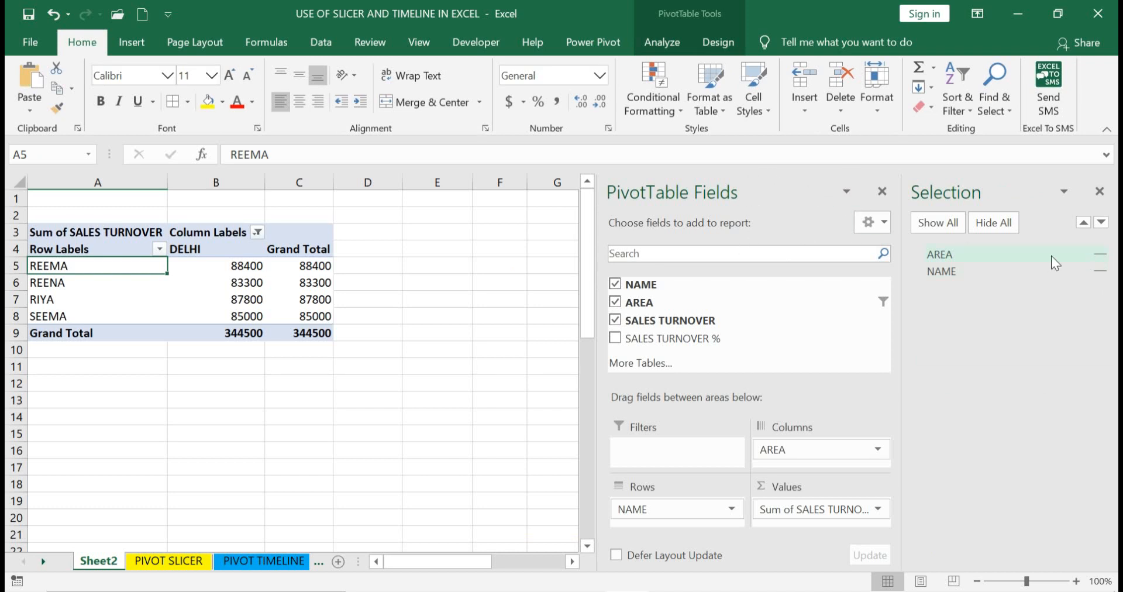
left_click(883, 192)
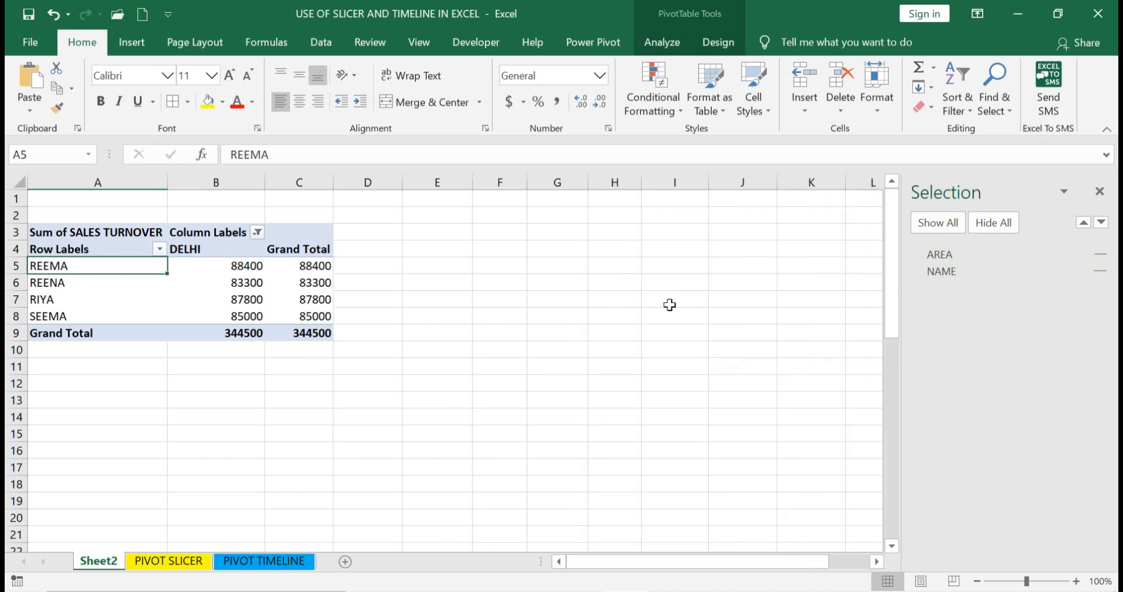
Step: Make the AREA and NAME slicers visible again and close the Selection pane
left_click(1101, 256)
left_click(1101, 273)
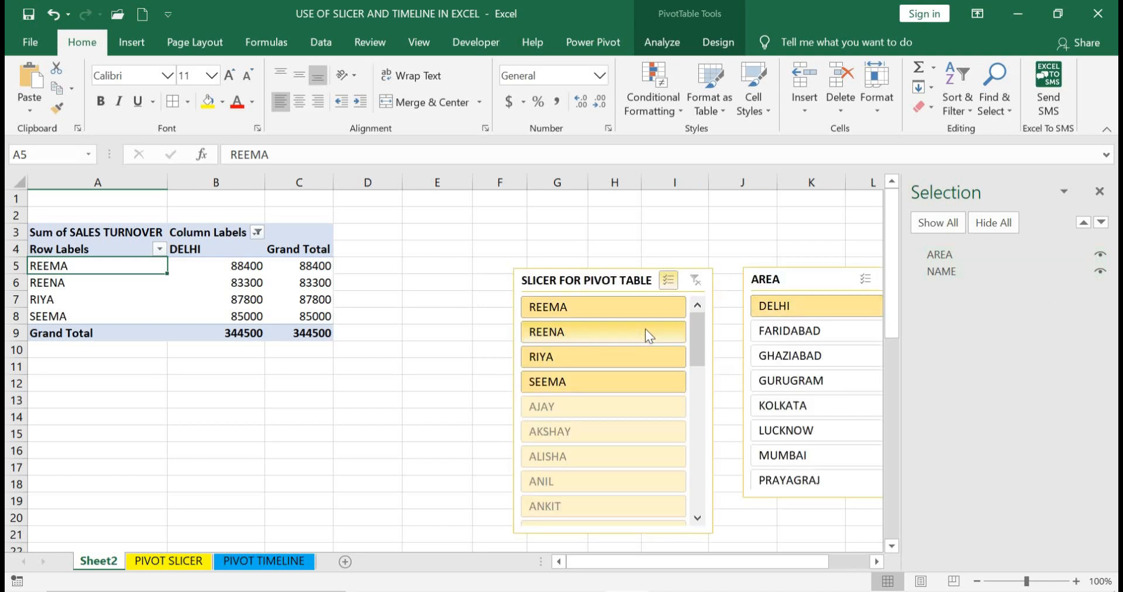
left_click(1100, 190)
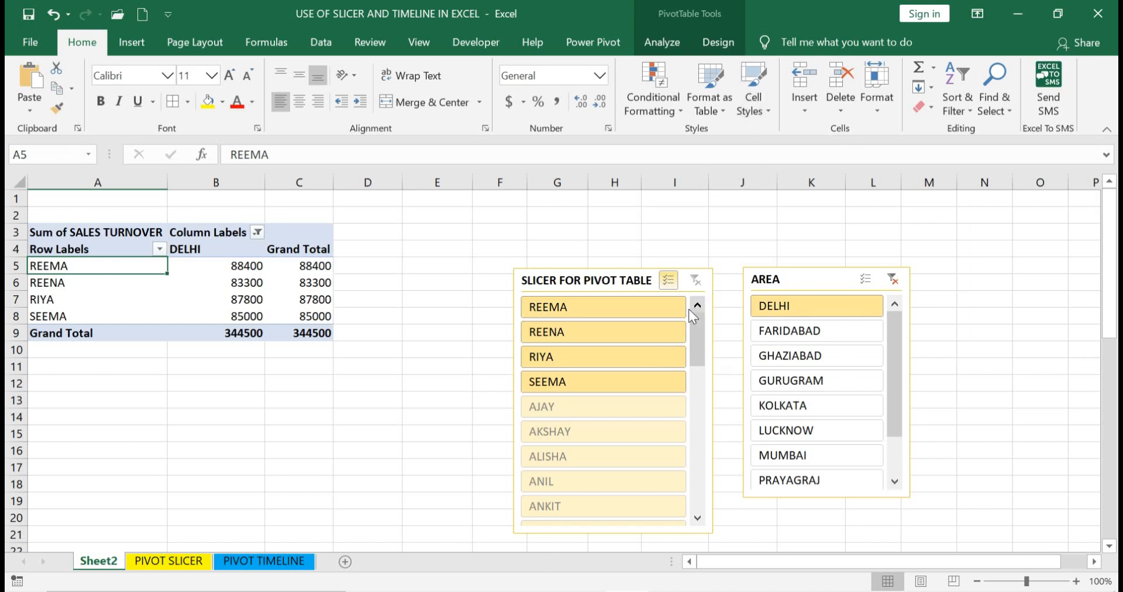
Step: Turn the sheet's gridlines off and on again with the NAME slicer's alignment options, and move that slicer slightly up and left
left_click(654, 267)
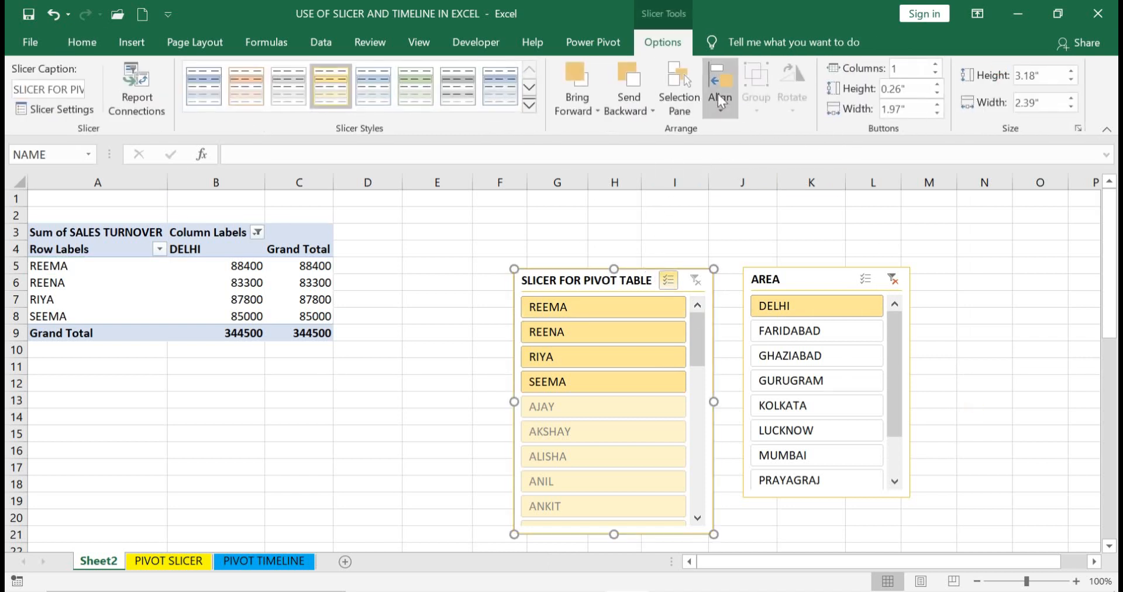
left_click(722, 111)
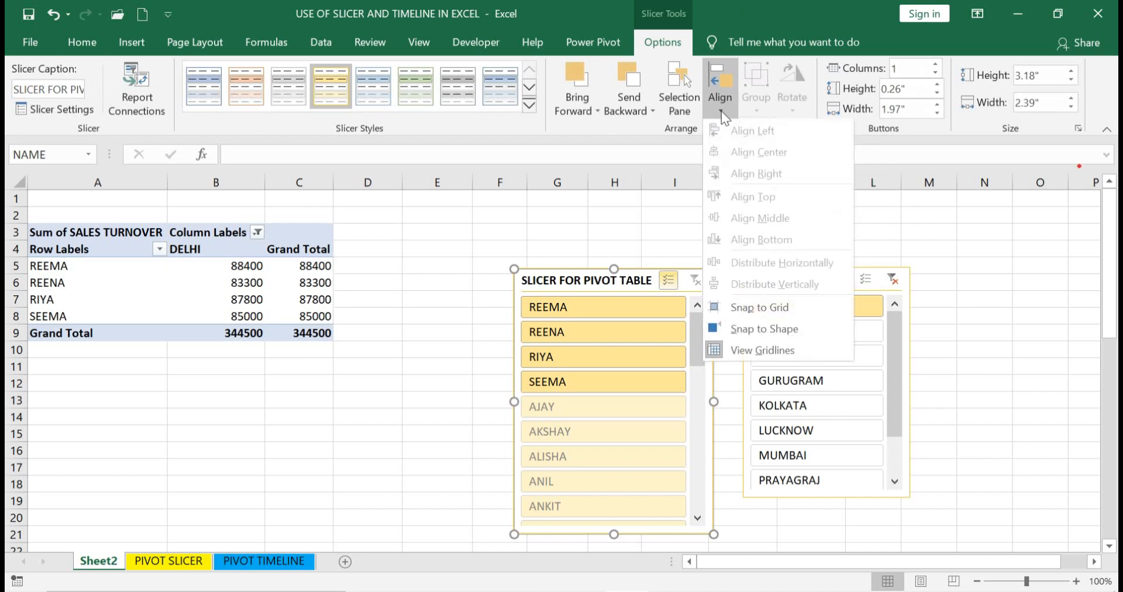
left_click(764, 350)
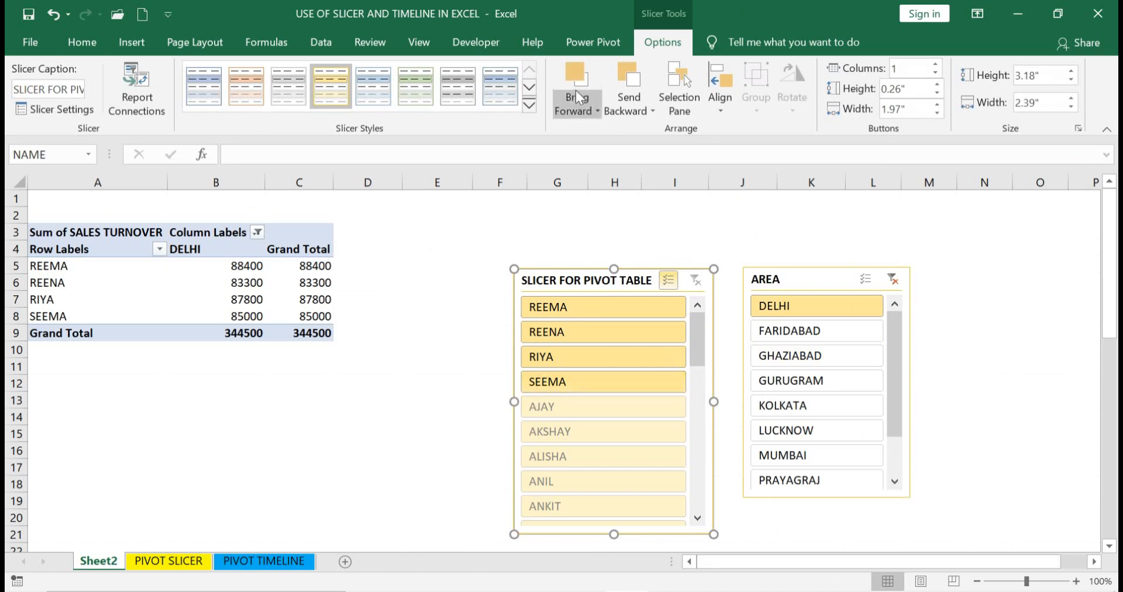
left_click(721, 112)
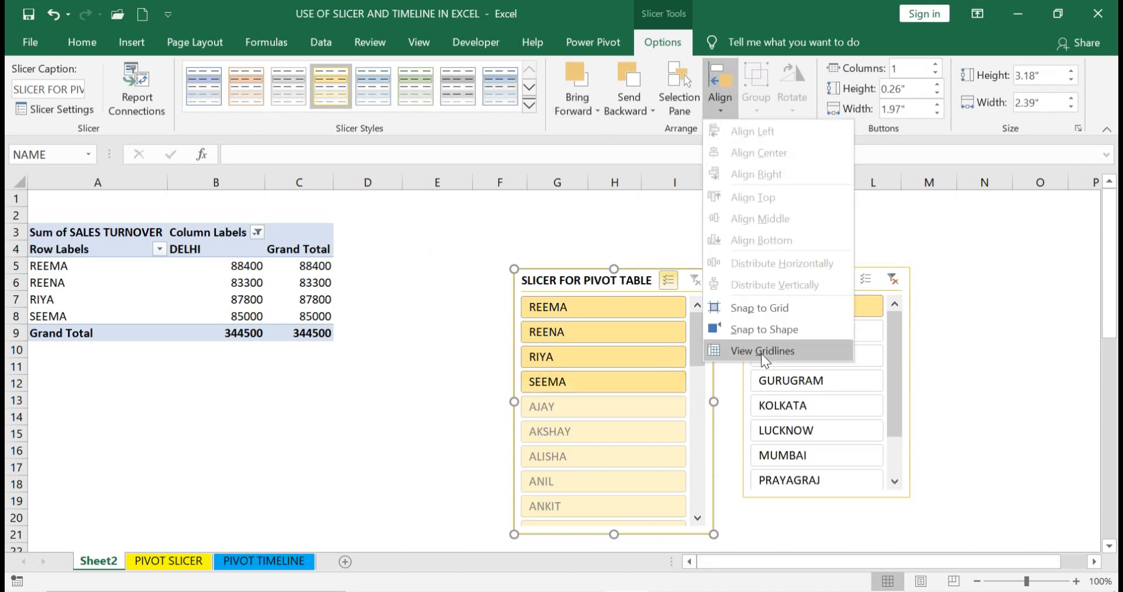
left_click(761, 354)
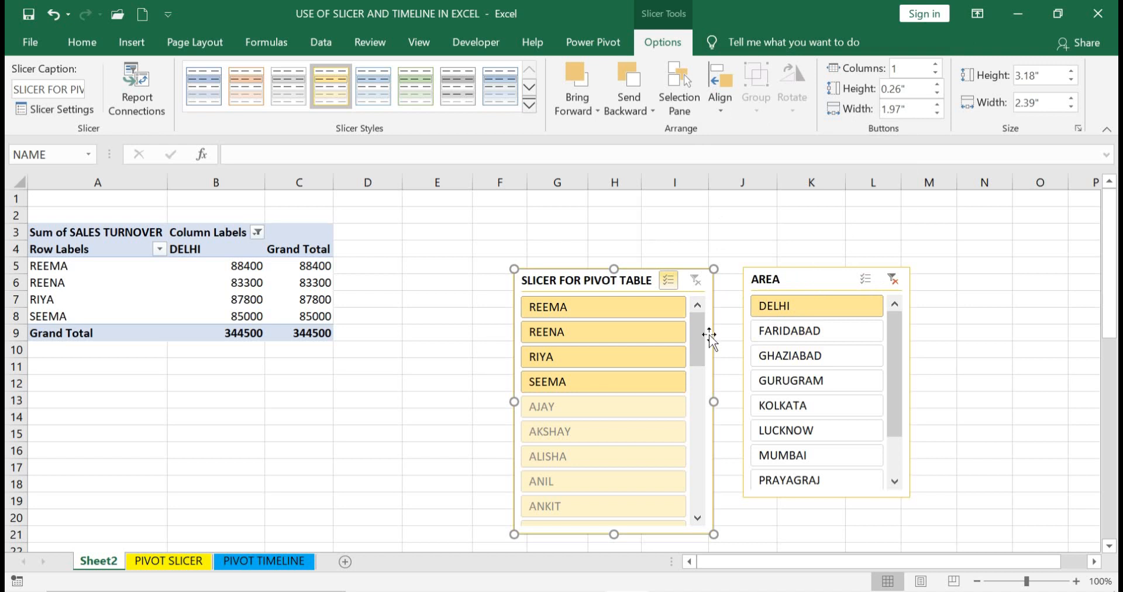
mouse_move(713, 340)
left_mouse_down()
mouse_move(616, 321)
mouse_move(728, 343)
mouse_move(682, 335)
mouse_move(708, 329)
left_mouse_up()
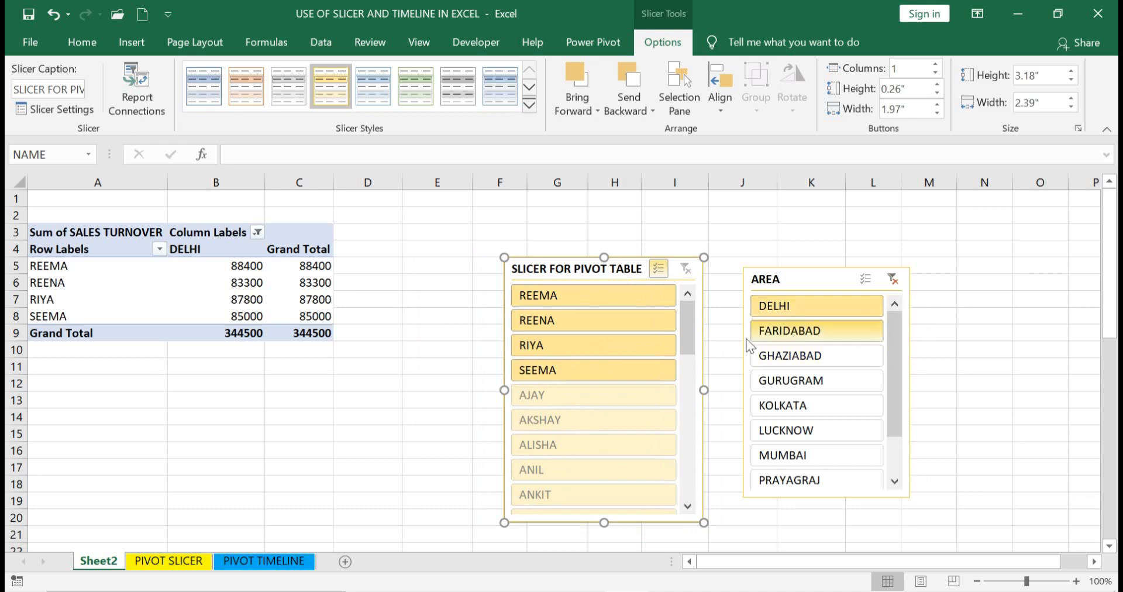
Step: Group the NAME and AREA slicers together and move the group slightly up and left on the sheet
left_click(853, 269, "ctrl")
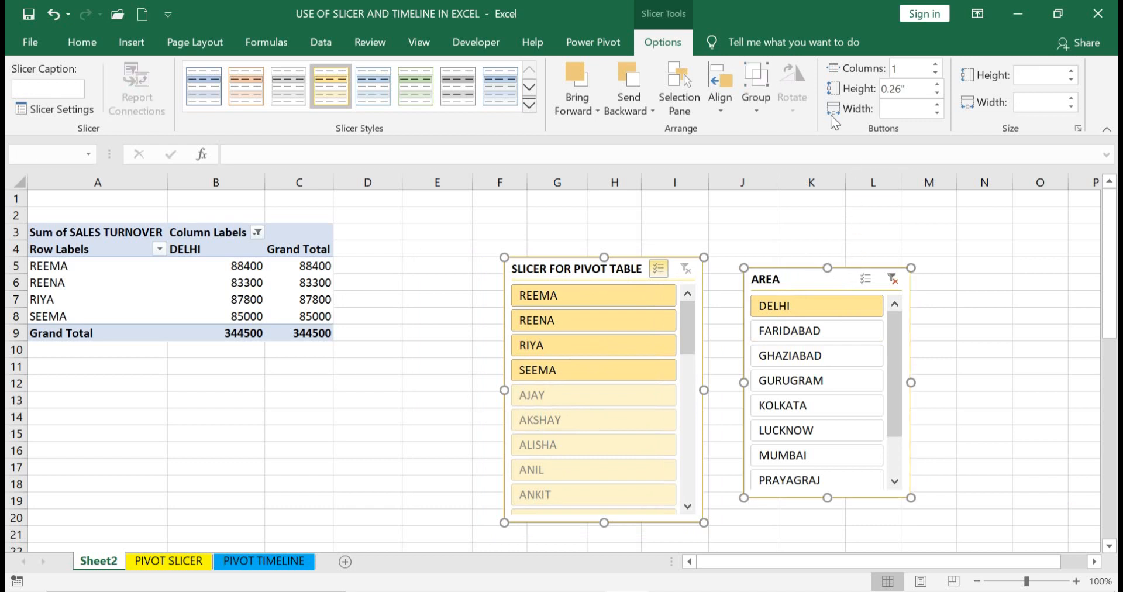
left_click(758, 110)
left_click(782, 133)
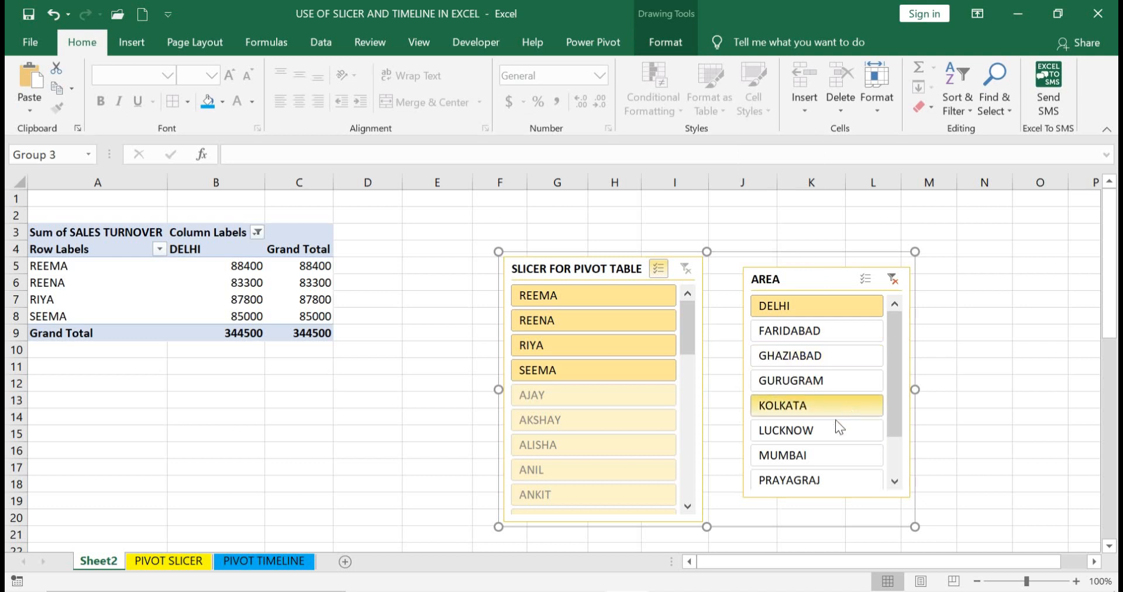
left_click_drag(739, 527, 777, 521)
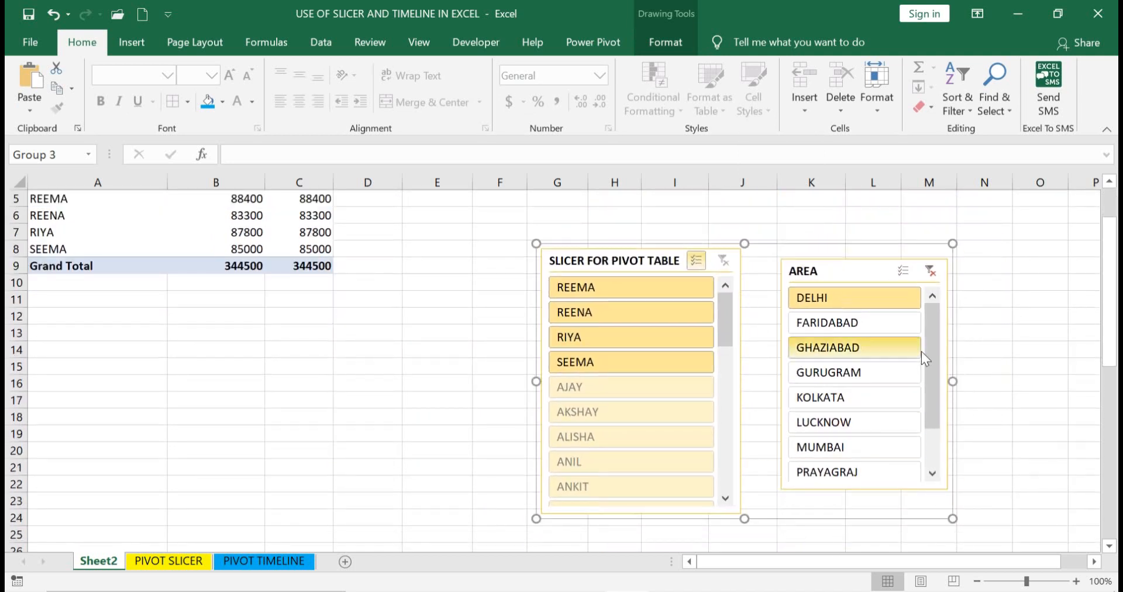
left_click_drag(869, 244, 770, 211)
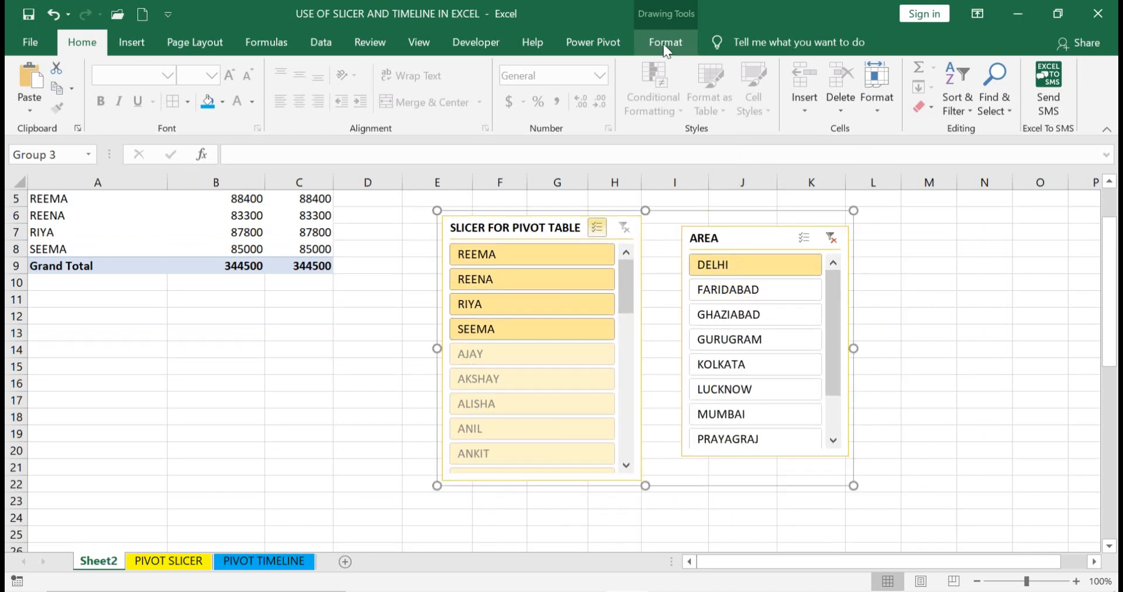
Step: Ungroup the NAME and AREA slicers so each can be handled separately
key("Escape")
left_click(608, 305)
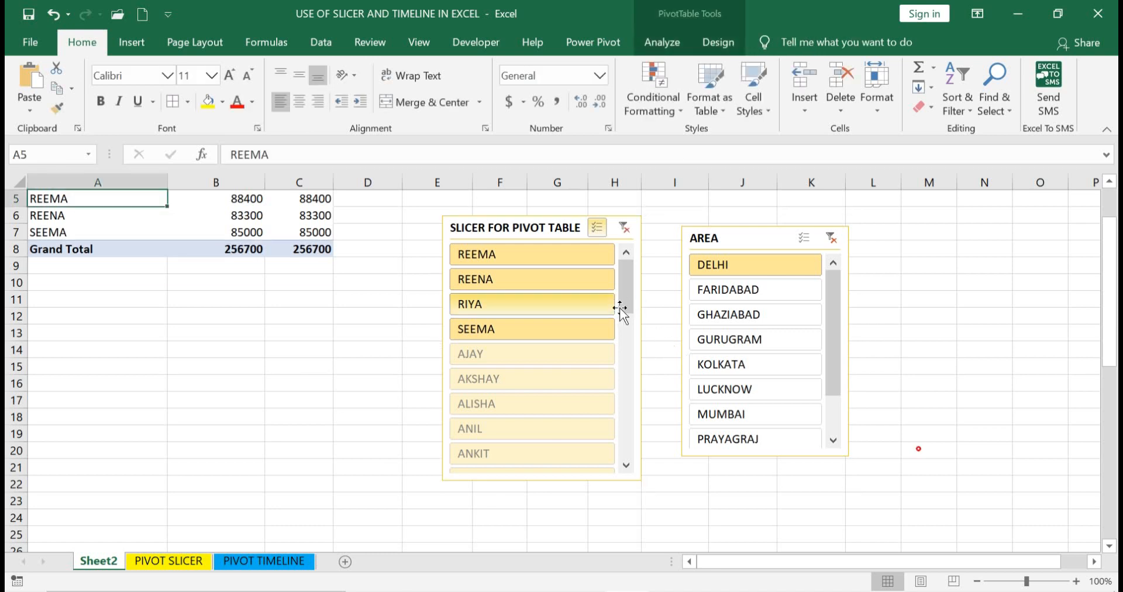
left_click(647, 380)
left_click(638, 390)
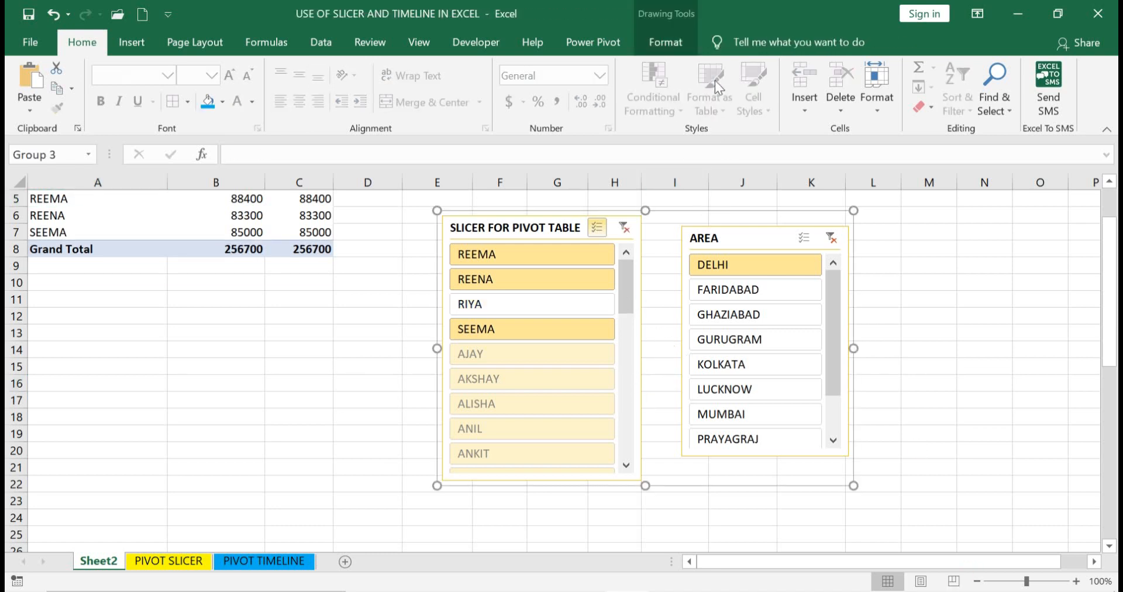
left_click(678, 41)
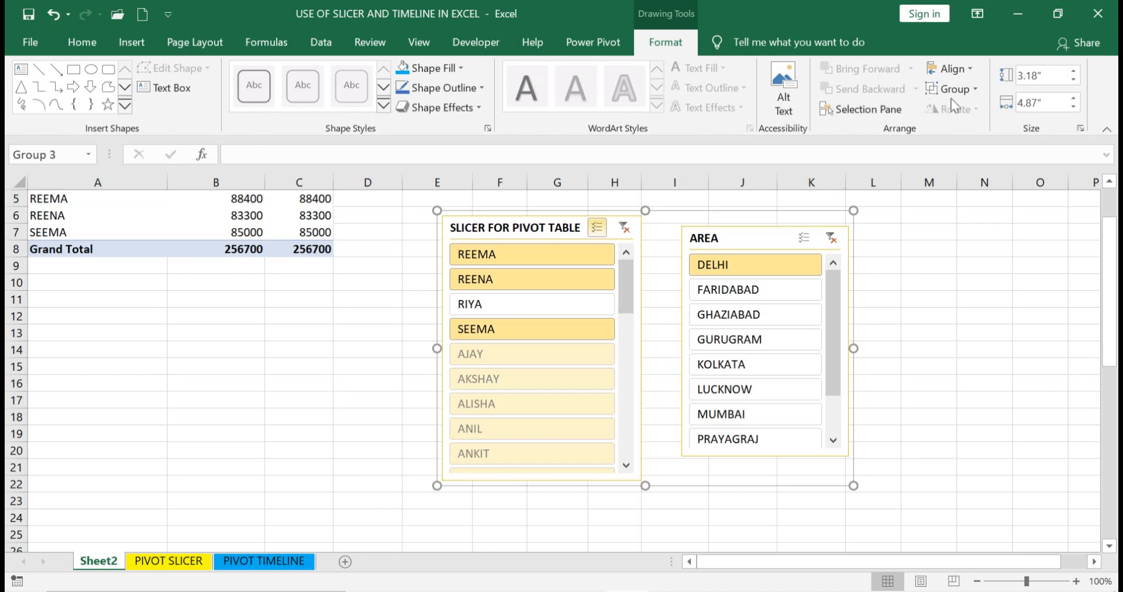
left_click(974, 88)
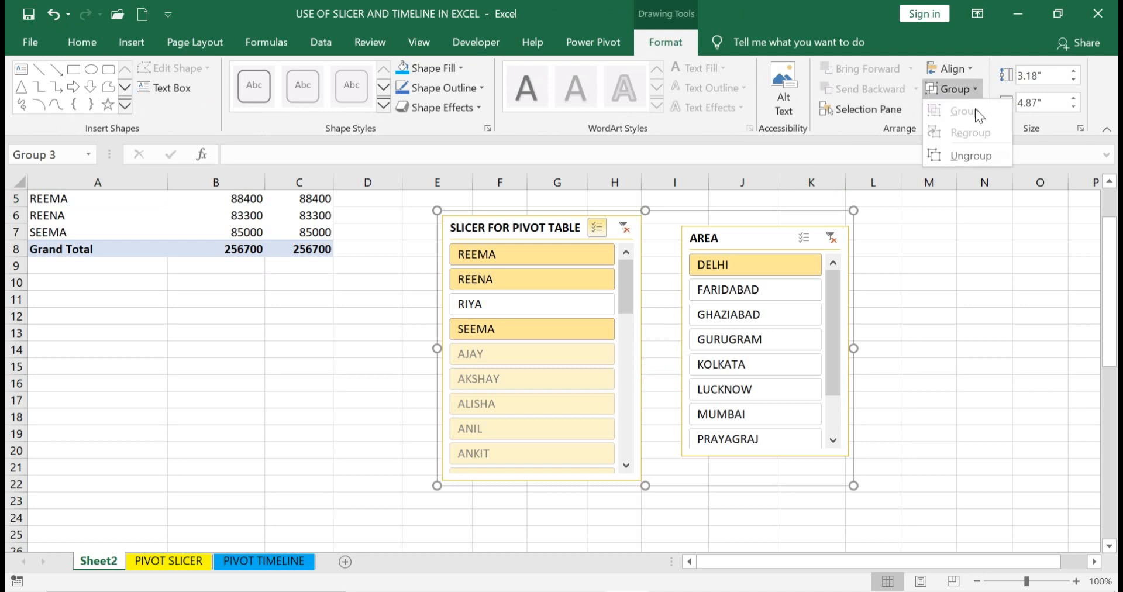
left_click(975, 156)
left_click(923, 333)
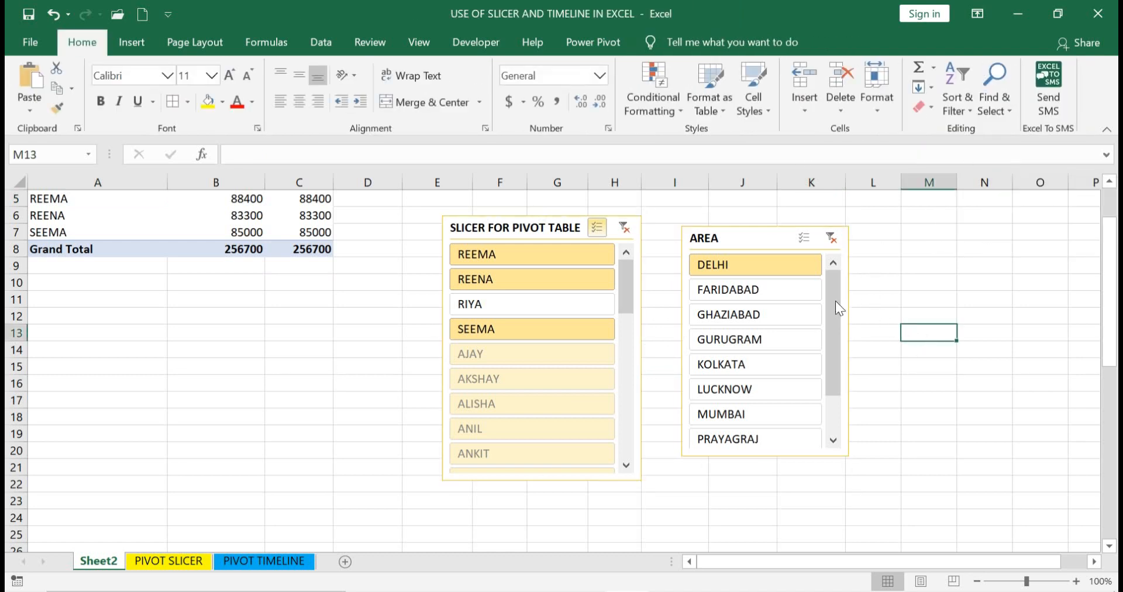
Step: Arrange the NAME slicer's buttons in 3 columns
left_click(784, 237)
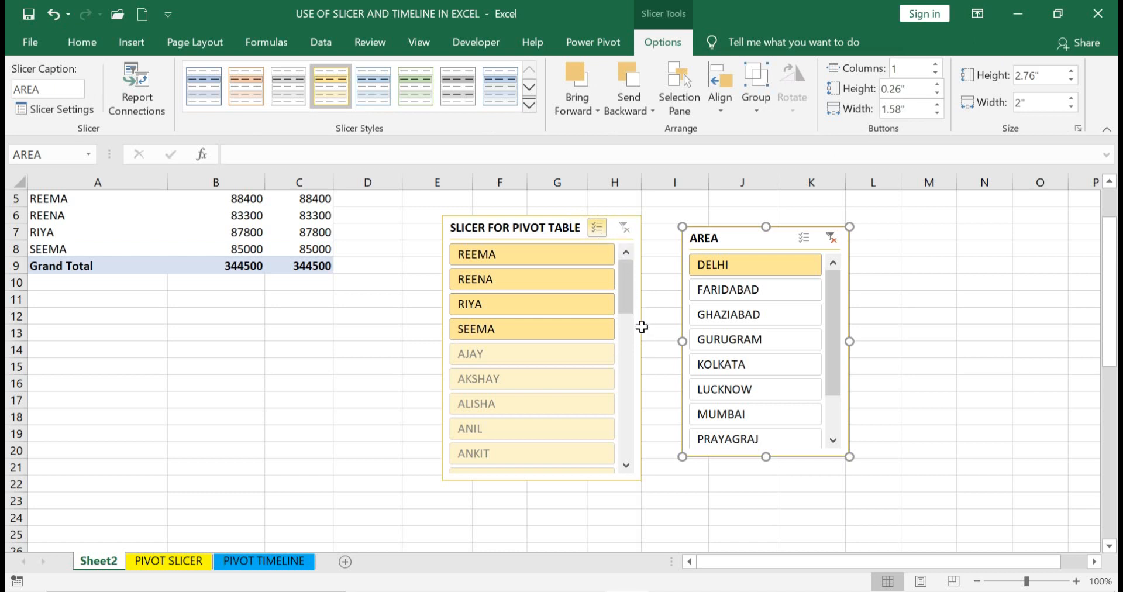
left_click(644, 424)
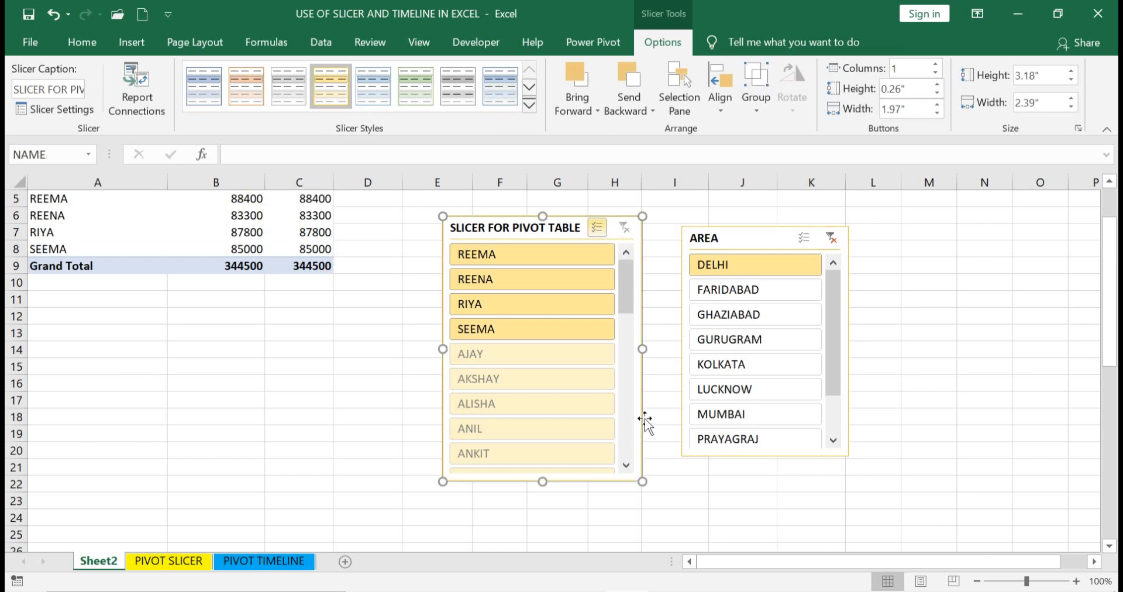
left_click(936, 65)
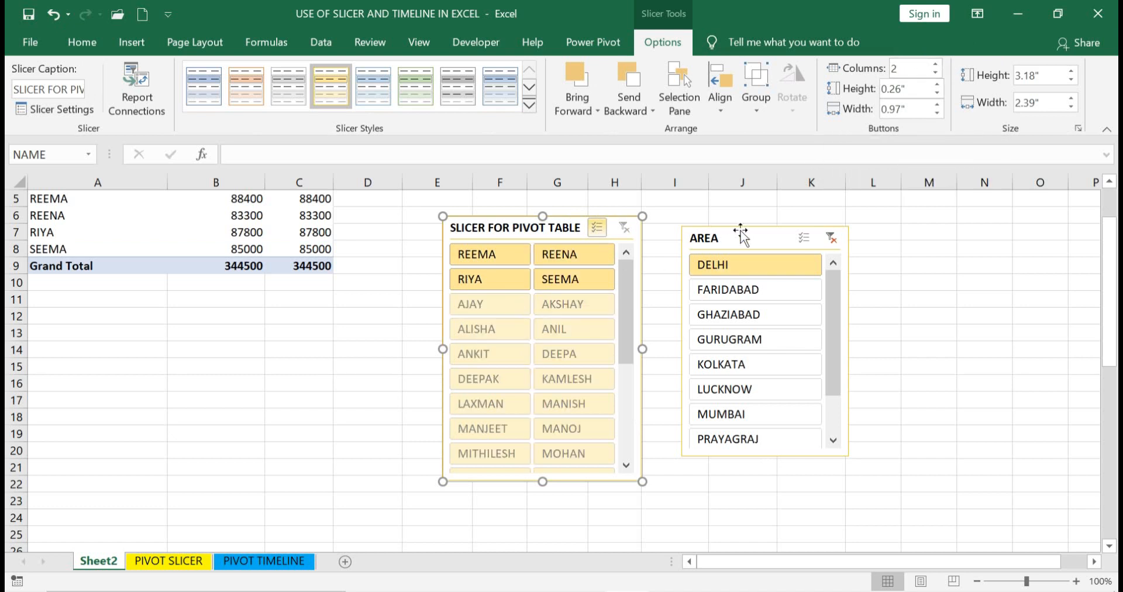
left_click(936, 64)
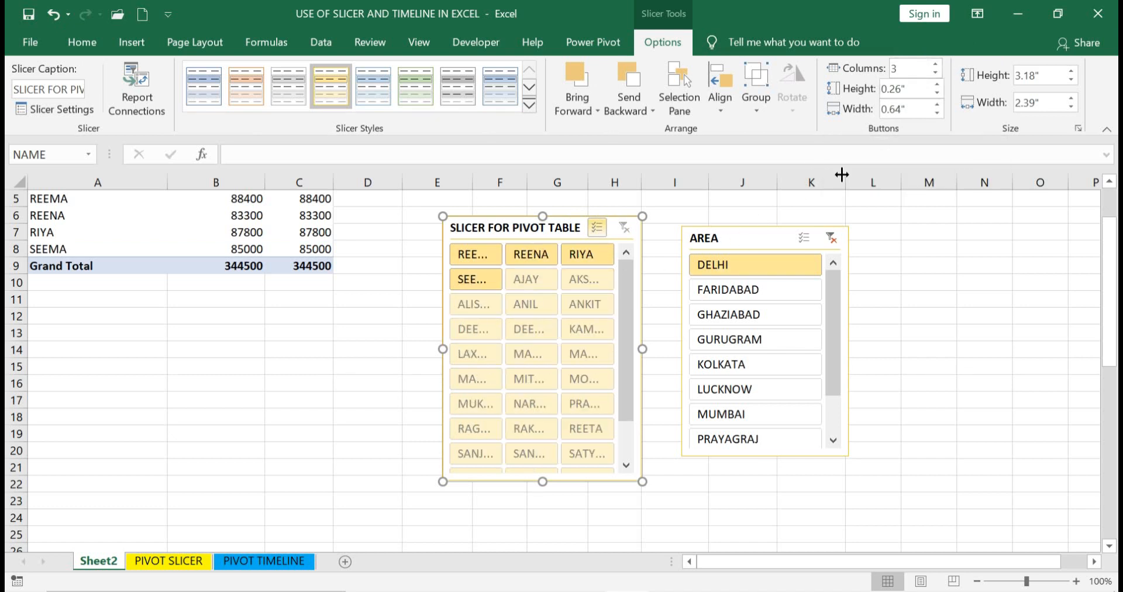
Step: Enlarge the NAME slicer to about 3.16 inches wide and 4.39 inches high
left_click_drag(445, 350, 403, 349)
left_click_drag(642, 350, 666, 350)
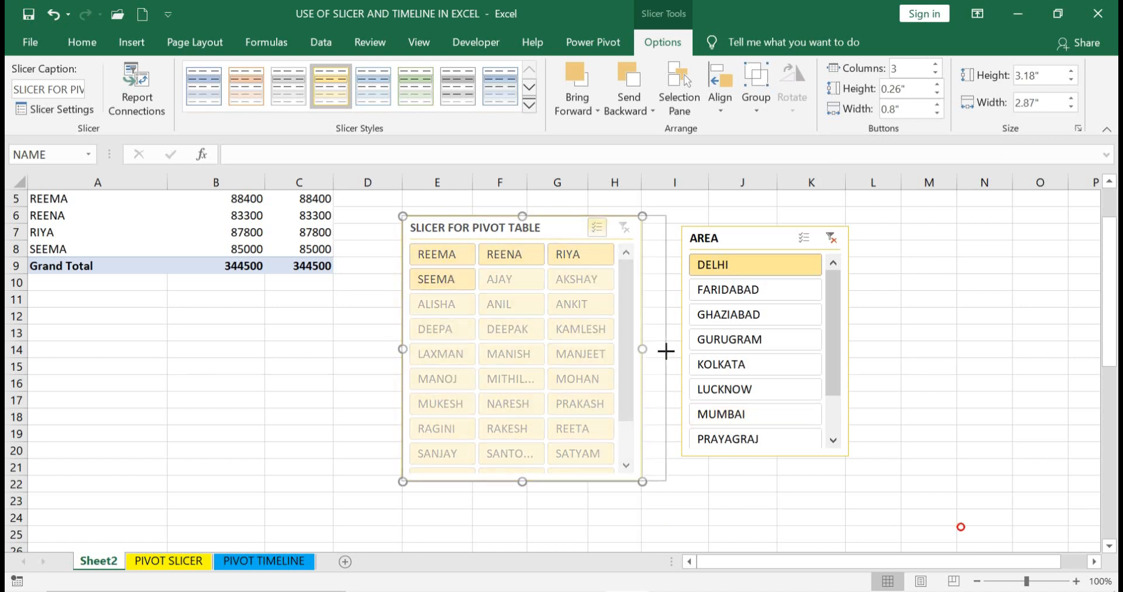
left_click_drag(532, 490, 546, 534)
left_click(731, 332, "ctrl")
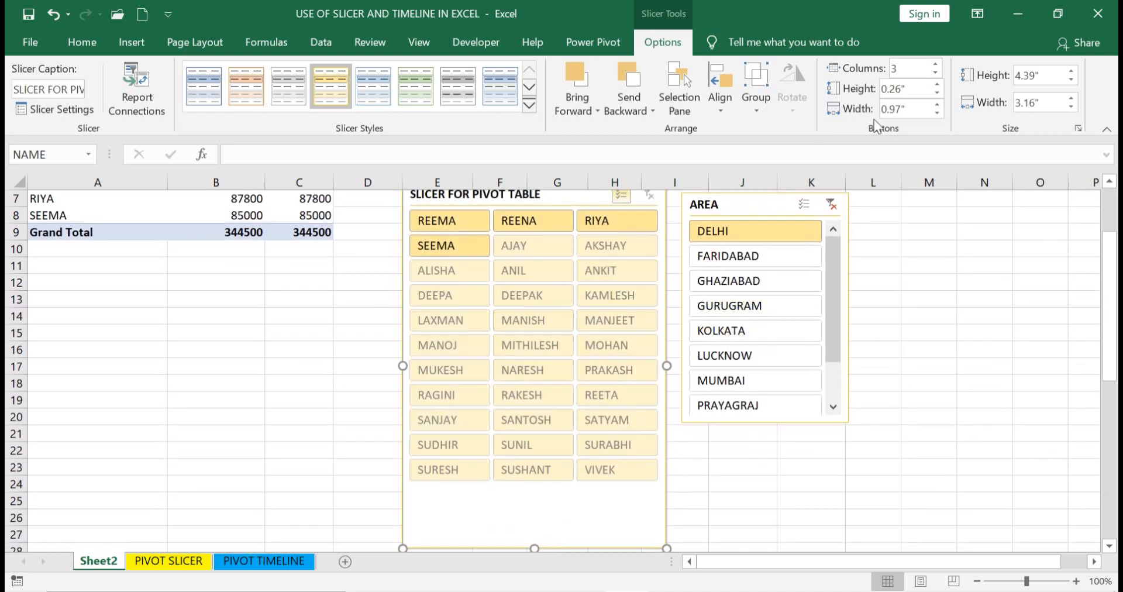
Step: Set the NAME slicer's button height to 0.4 inches and its button width to 0.8 inches
left_click(938, 83)
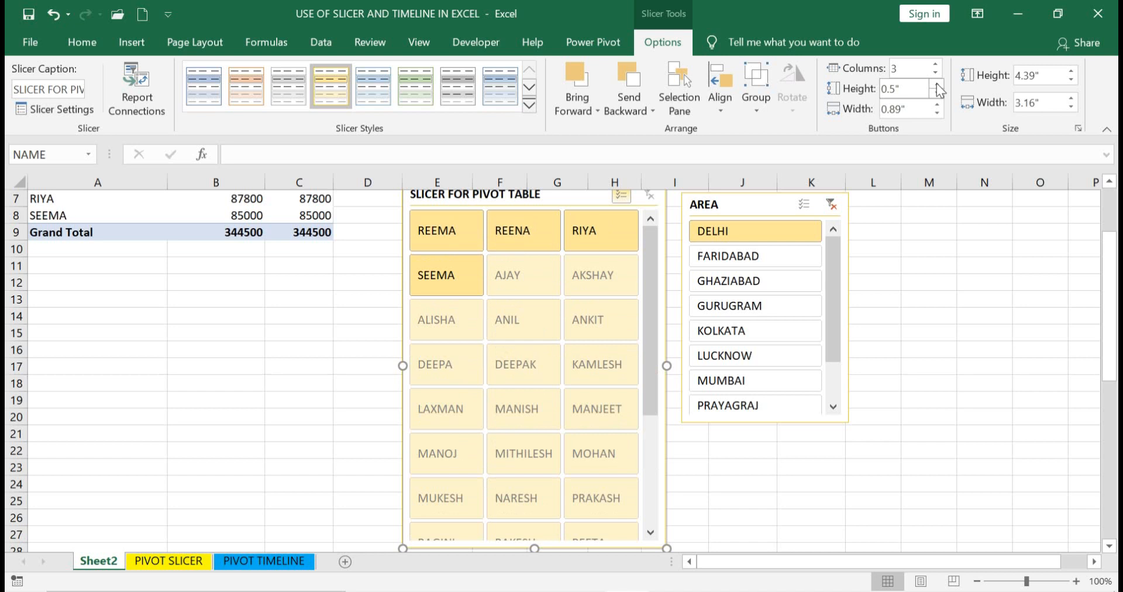
left_click(937, 94)
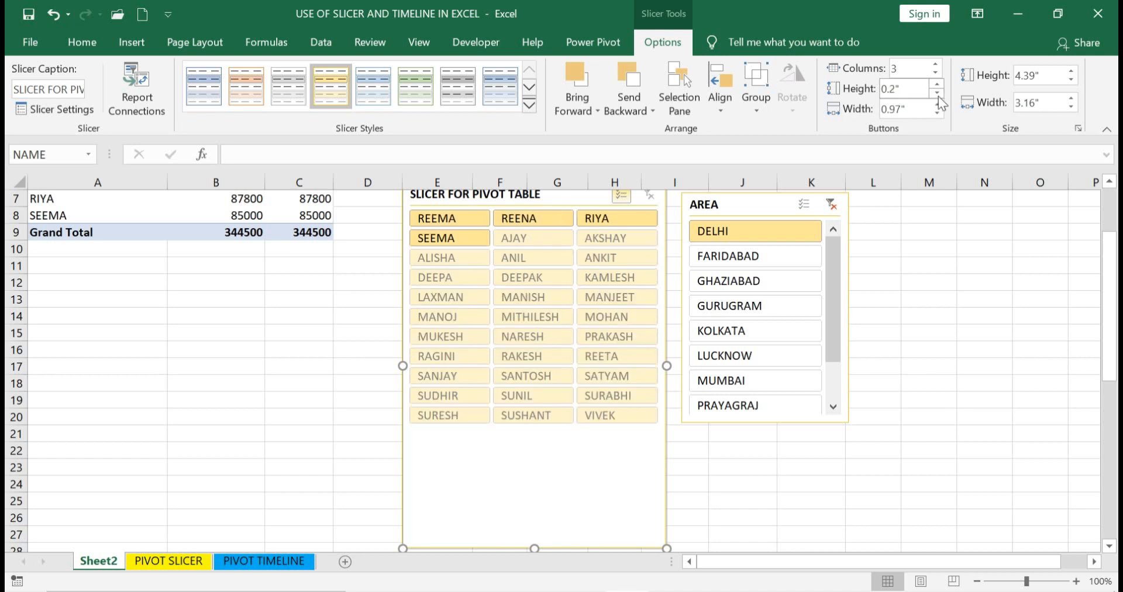
left_click(938, 83)
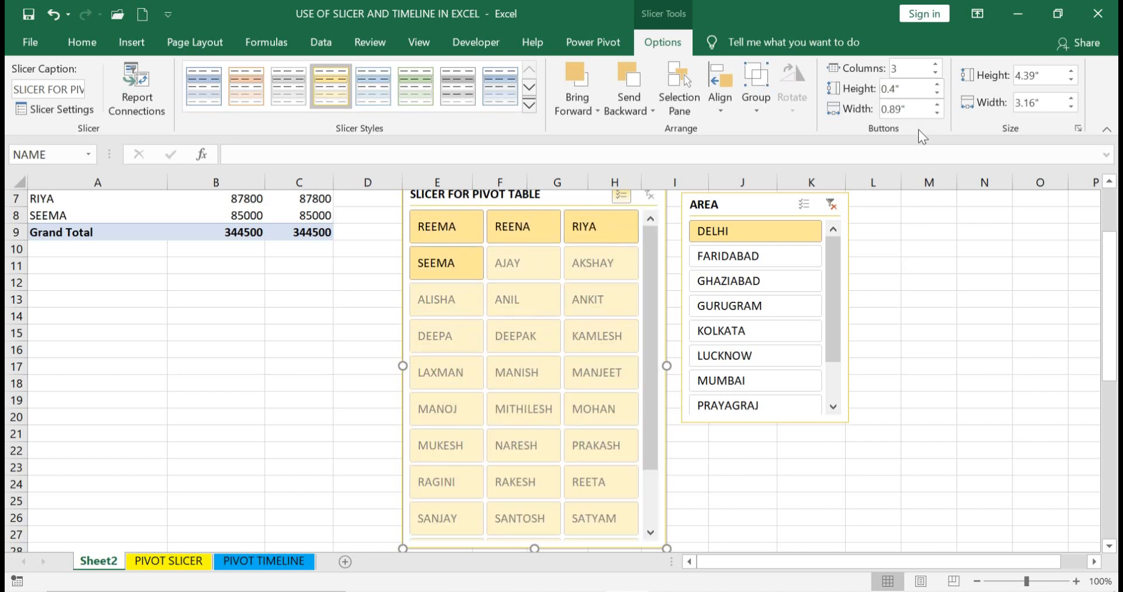
left_click(938, 104)
left_click(937, 104)
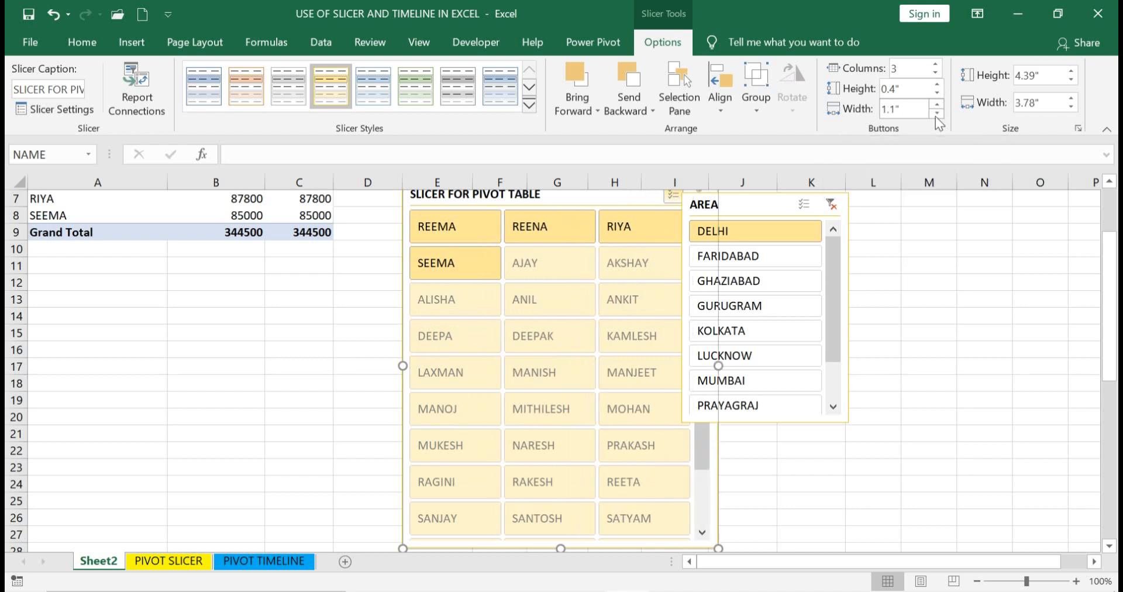
left_click(936, 114)
left_click(937, 114)
left_click(937, 114)
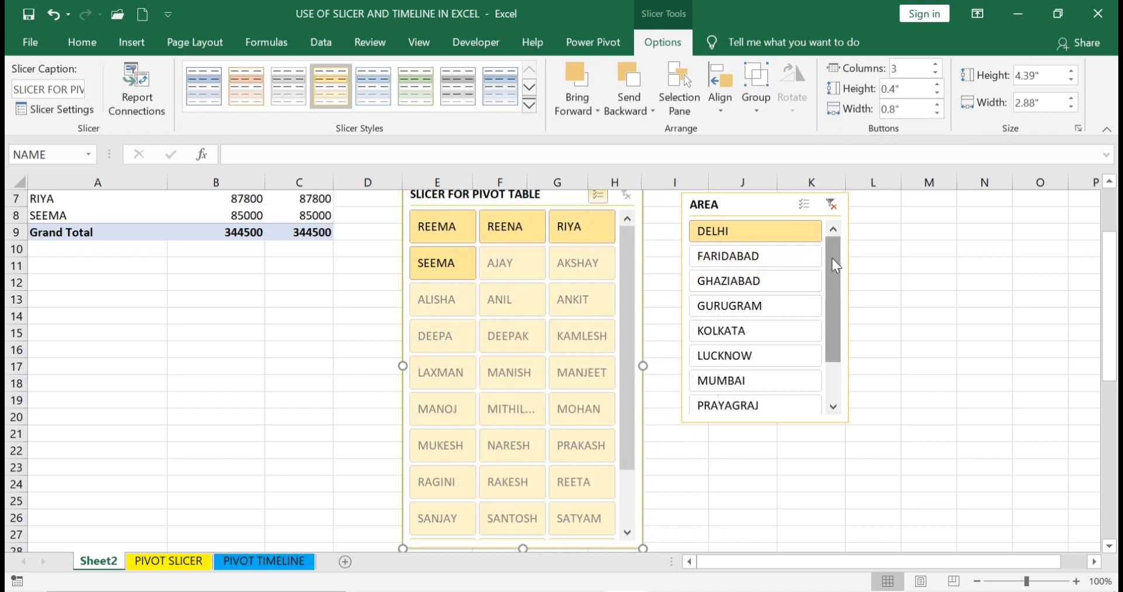
Step: Arrange the AREA slicer's buttons in 2 columns with a button height of 0.5 inches
left_click(847, 283)
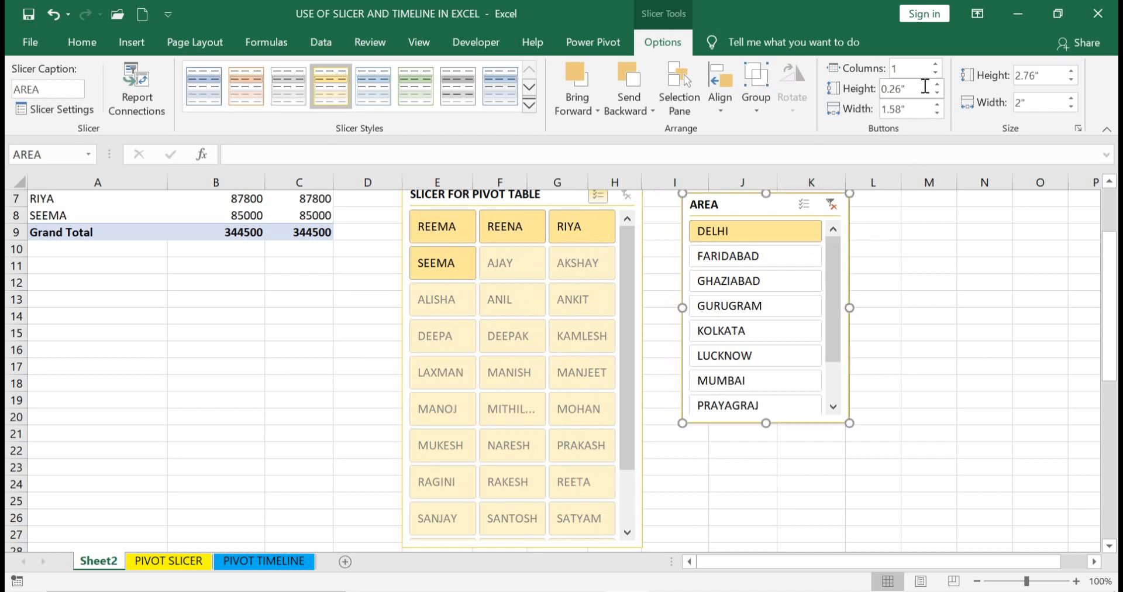
left_click(936, 65)
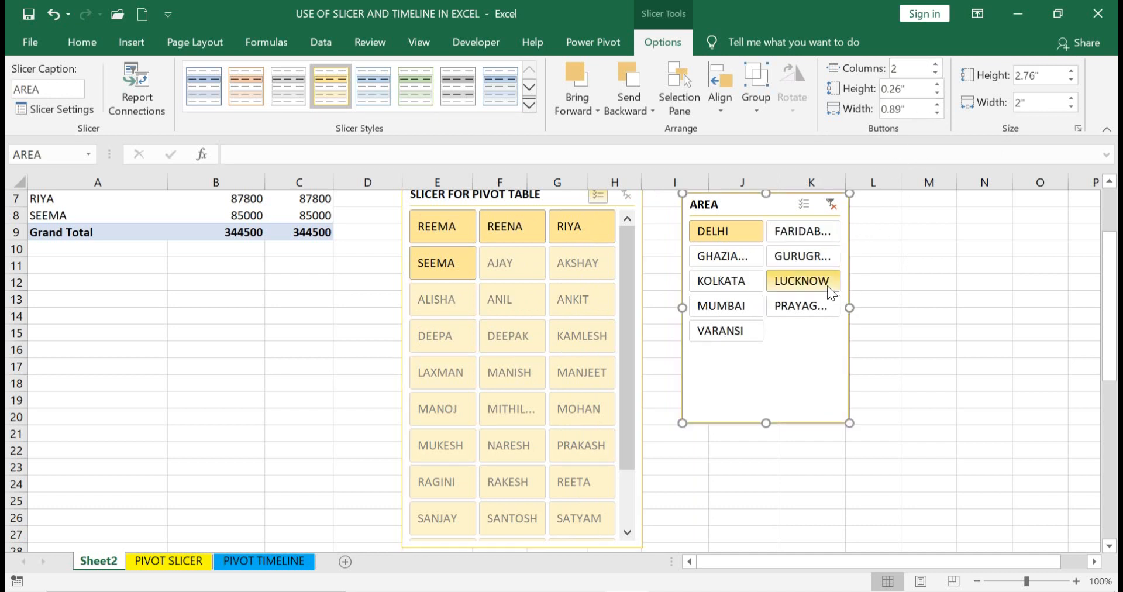
left_click(936, 86)
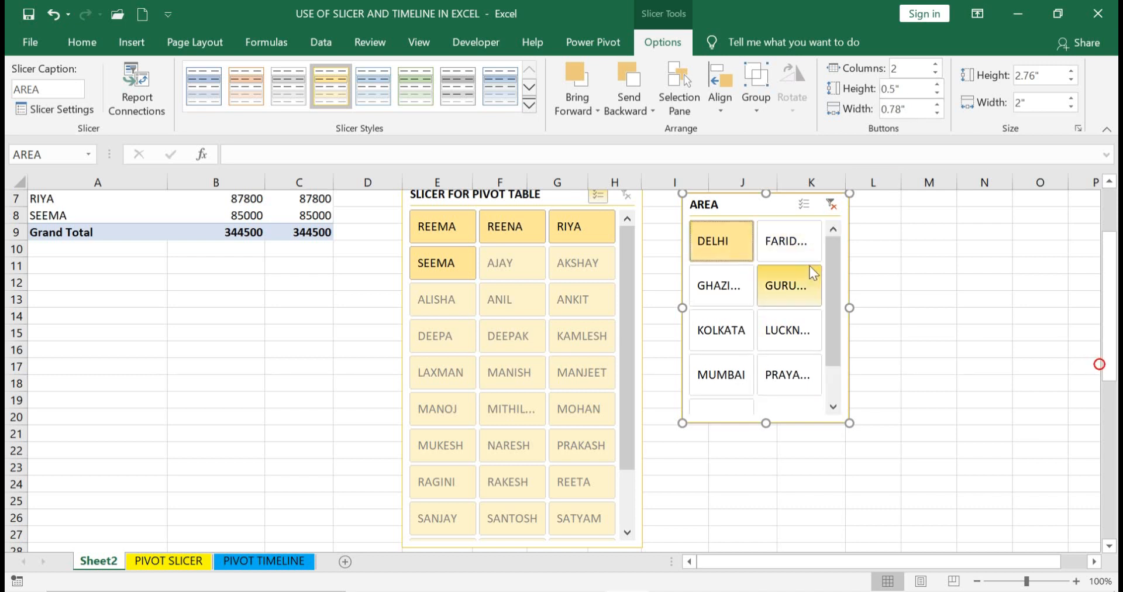
Step: Add Faridabad, Gurugram, Ghaziabad, Kolkata, Lucknow, Prayagraj and Mumbai to the AREA slicer's selection alongside Delhi
left_click(794, 250, "ctrl")
left_click(765, 297, "ctrl")
left_click(735, 296, "ctrl")
left_click(741, 338, "ctrl")
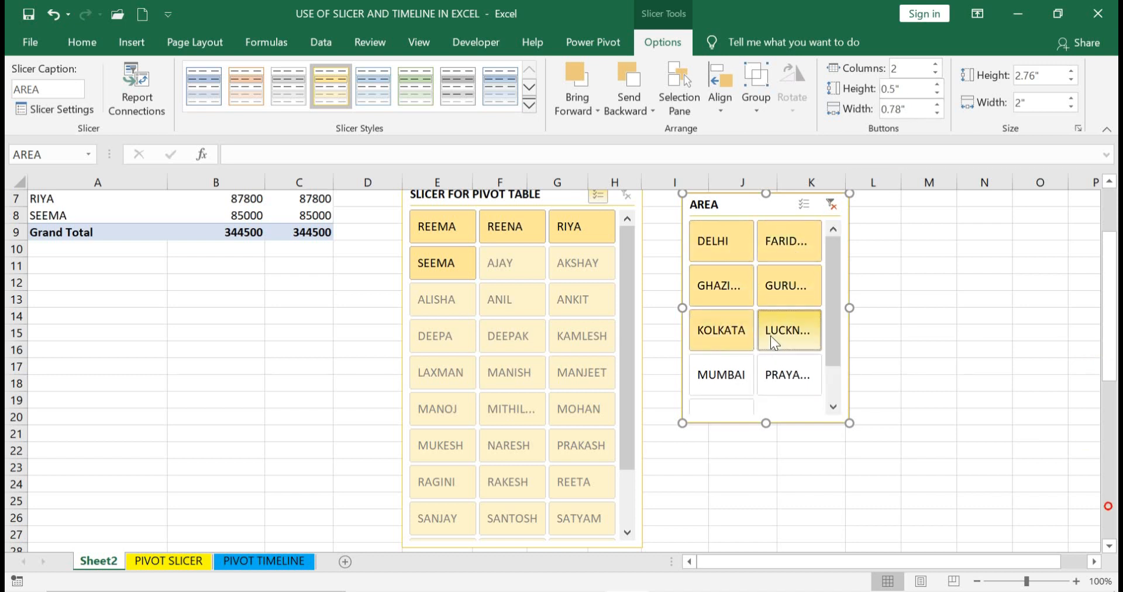
left_click(771, 336, "ctrl")
left_click(775, 371, "ctrl")
left_click(731, 377, "ctrl")
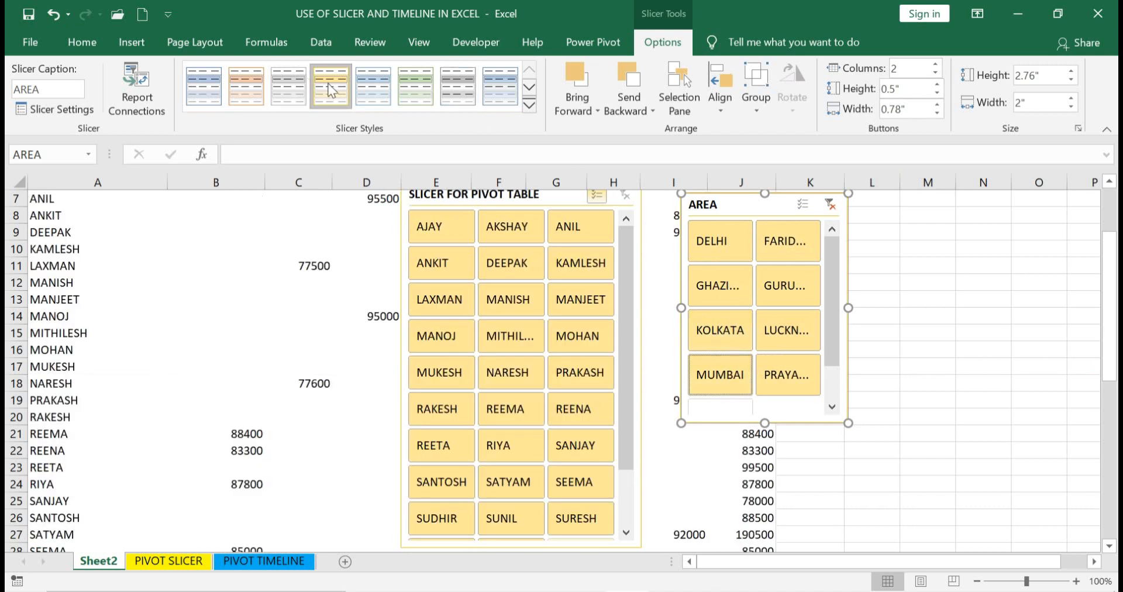
Step: Try a button height of 0.8 inches on the AREA slicer and return it to 0.5 inches
left_click(872, 450)
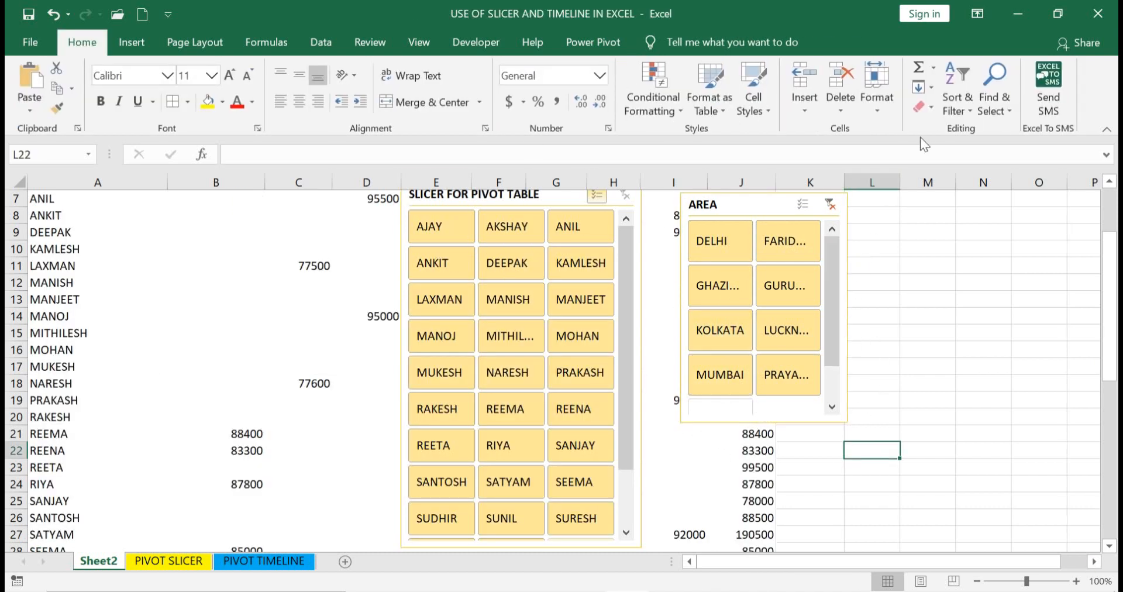
left_click(847, 272)
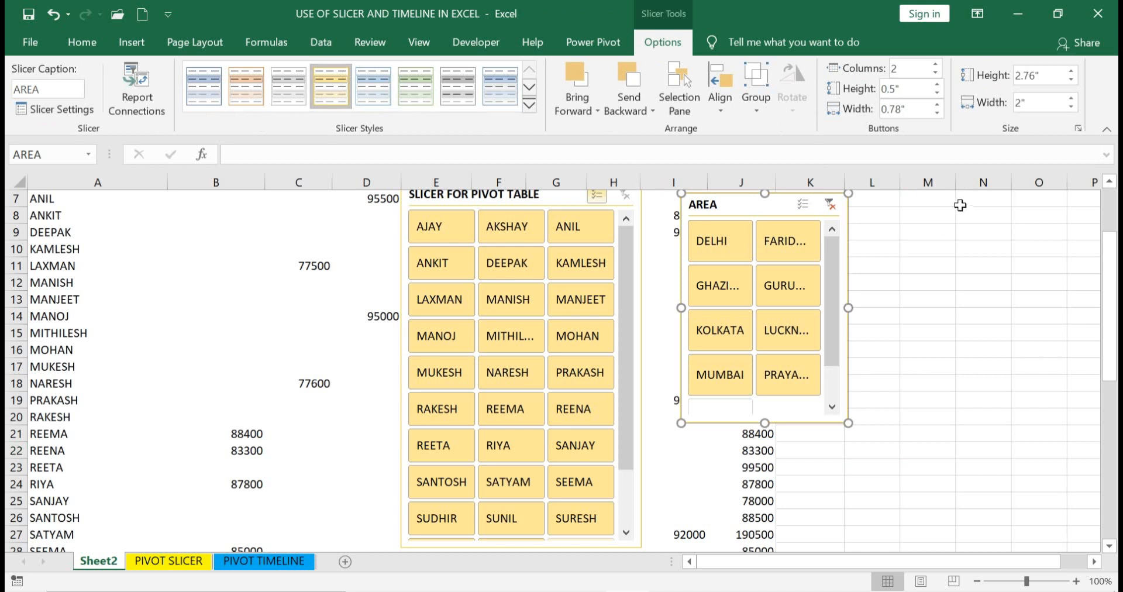
left_click(940, 86)
left_click(939, 86)
left_click(940, 86)
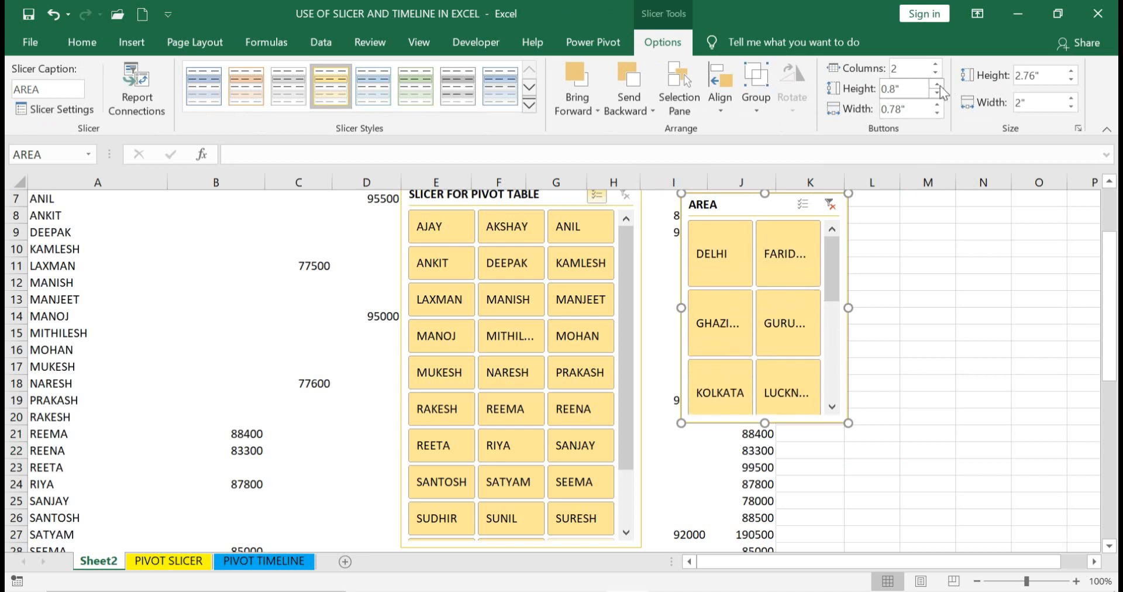
left_click(937, 97)
left_click(937, 97)
left_click(938, 97)
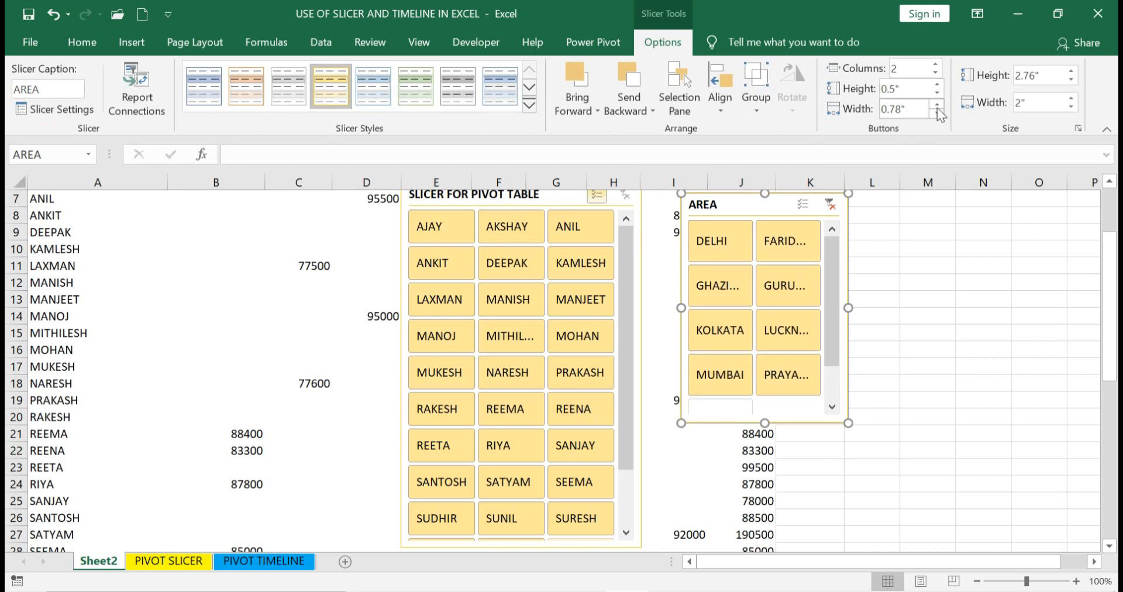
Step: Widen the AREA slicer's buttons to 1.2 inches
left_click(938, 106)
left_click(938, 106)
left_click(939, 105)
left_click(938, 105)
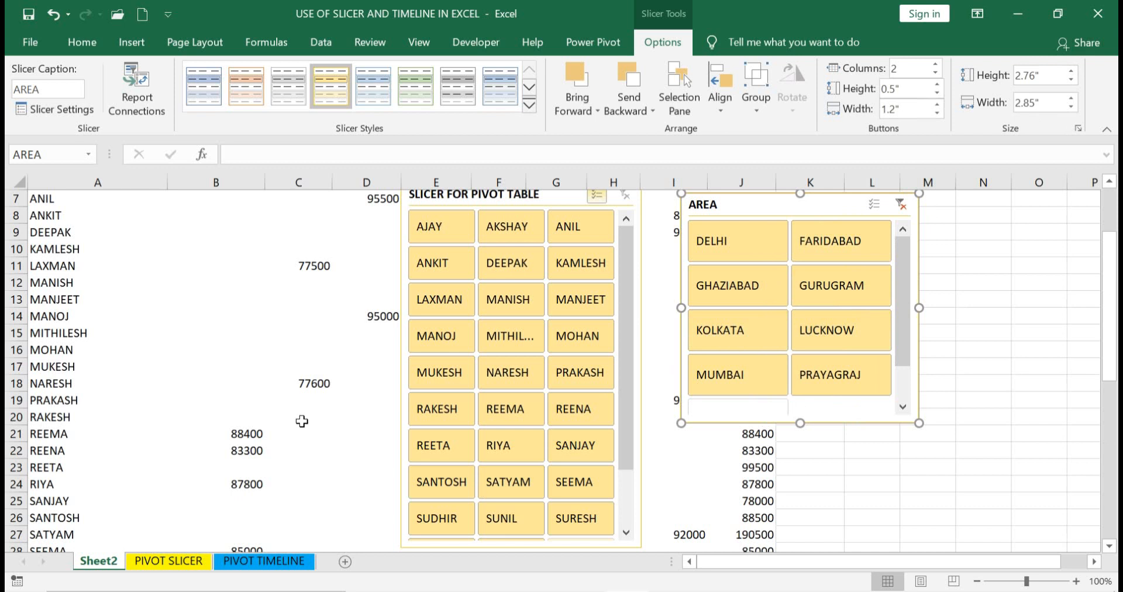
mouse_move(229, 407)
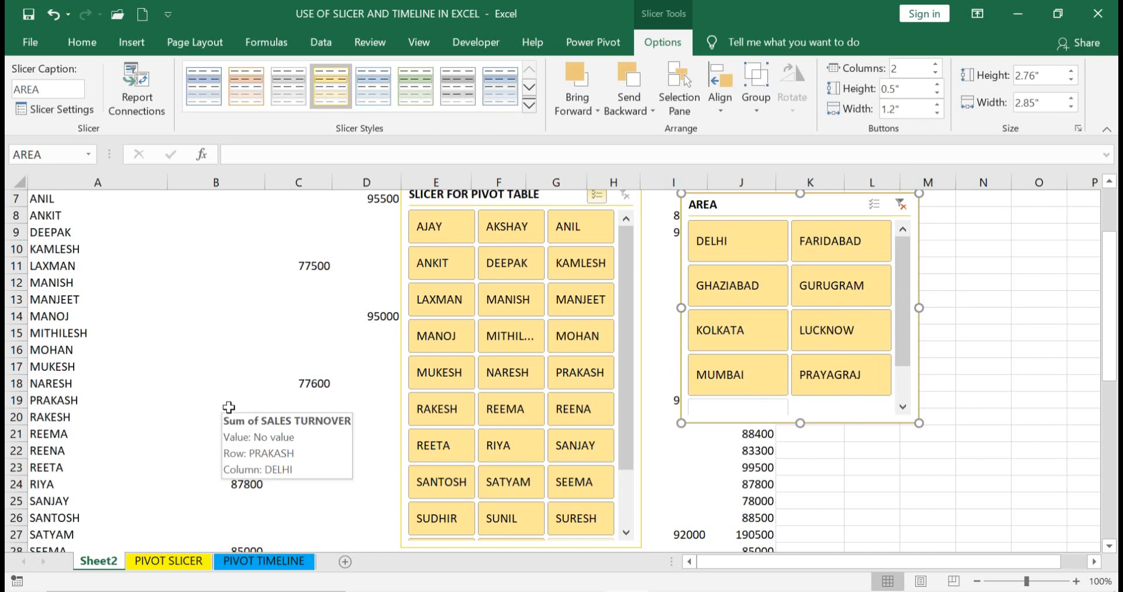